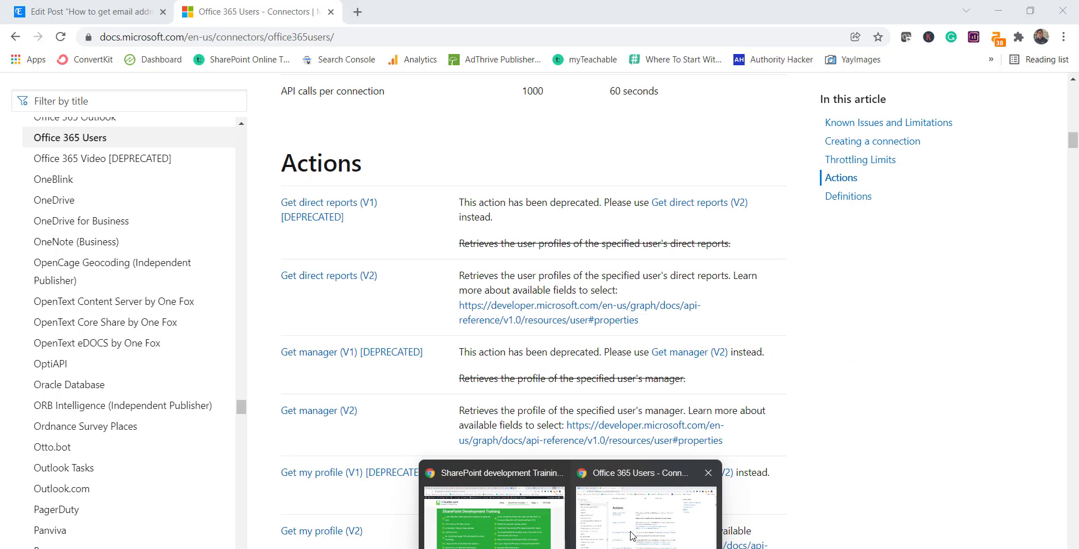
- Scroll the WordPress email-from-name post up to its title, then return to the Office 365 Users docs
left_click(632, 535)
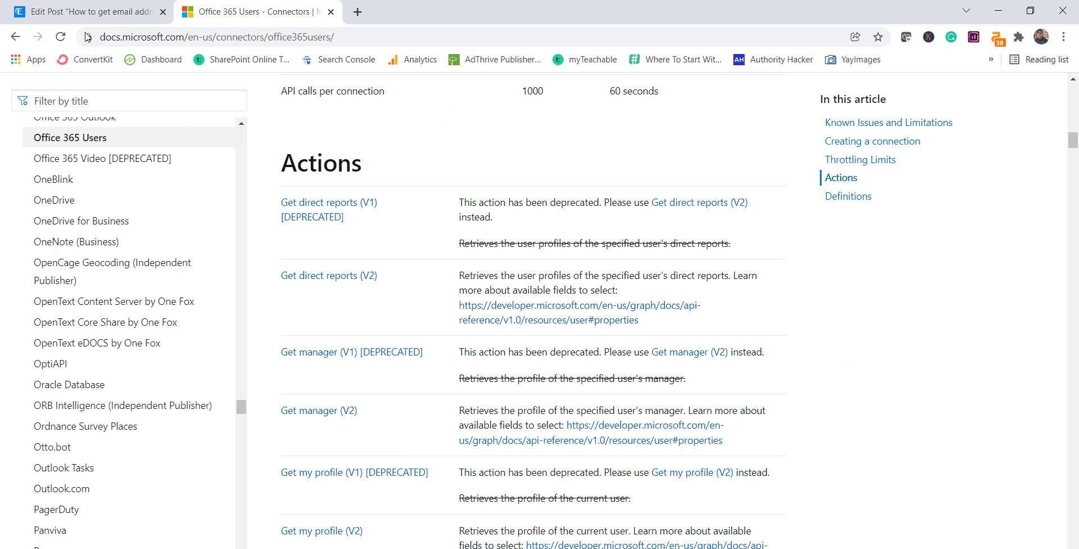
left_click(85, 13)
scroll(559, 353, "up", 20)
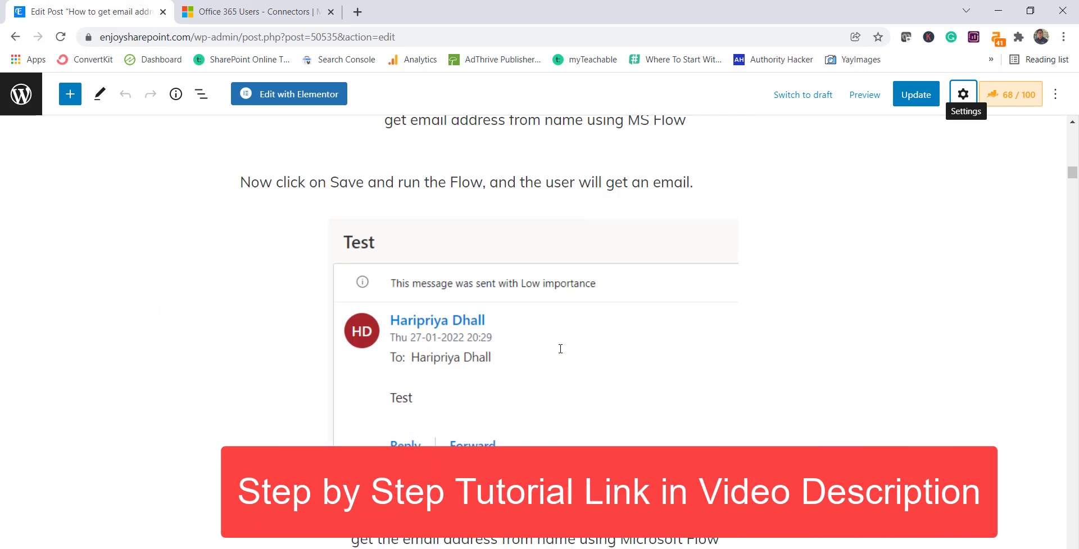
scroll(558, 337, "up", 15)
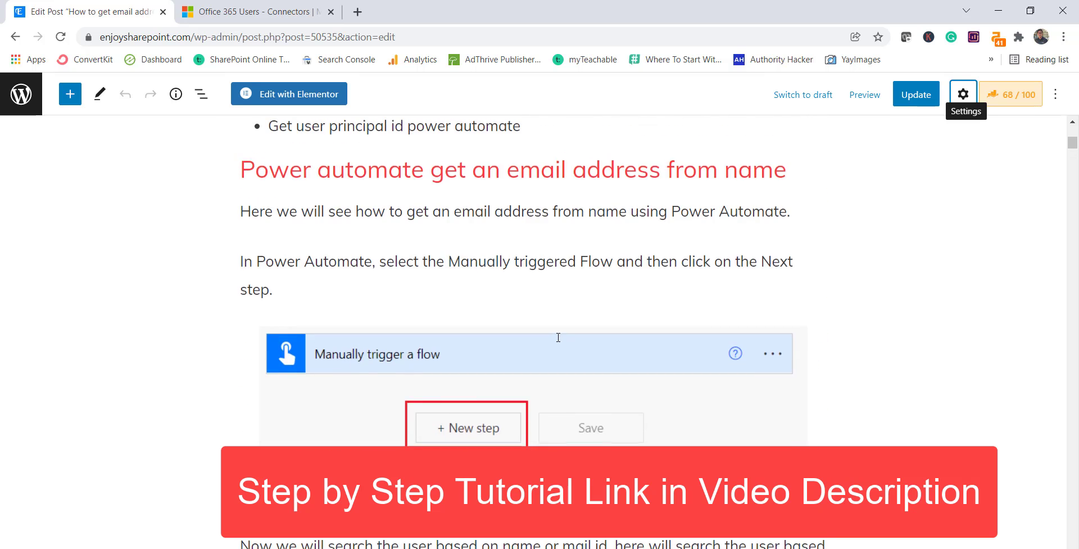
scroll(494, 324, "down", 1)
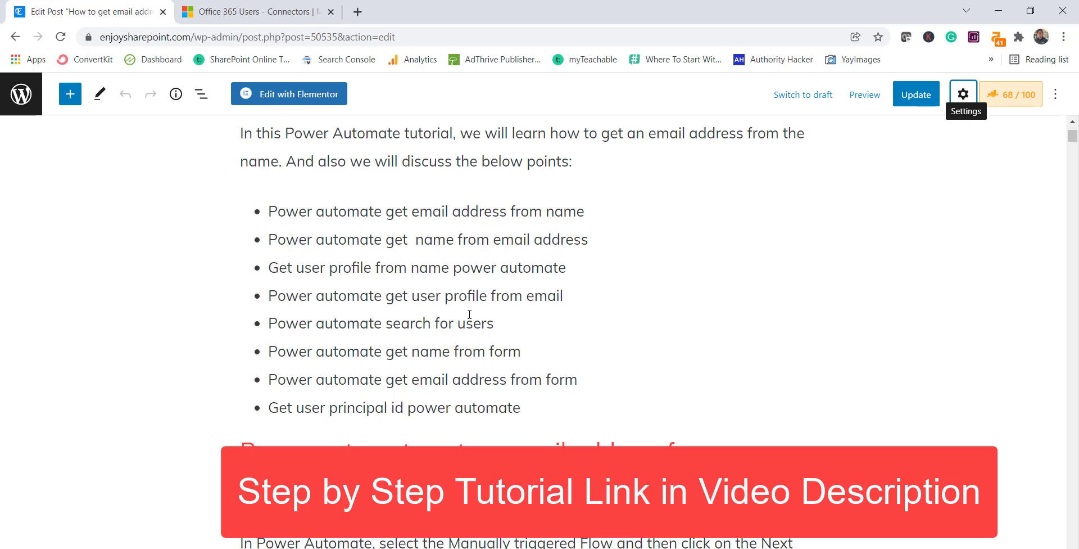
scroll(470, 314, "up", 3)
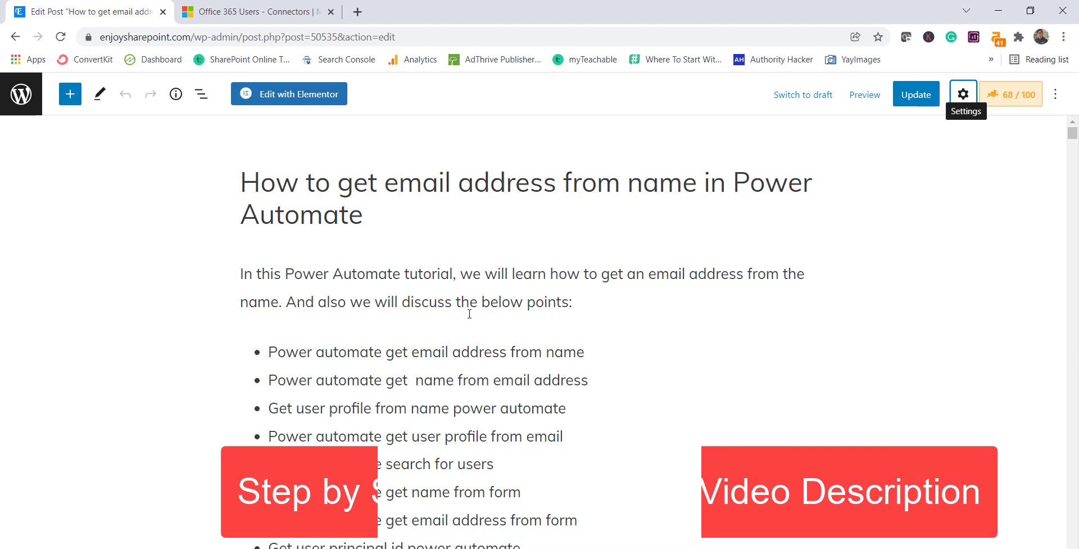
left_click(286, 9)
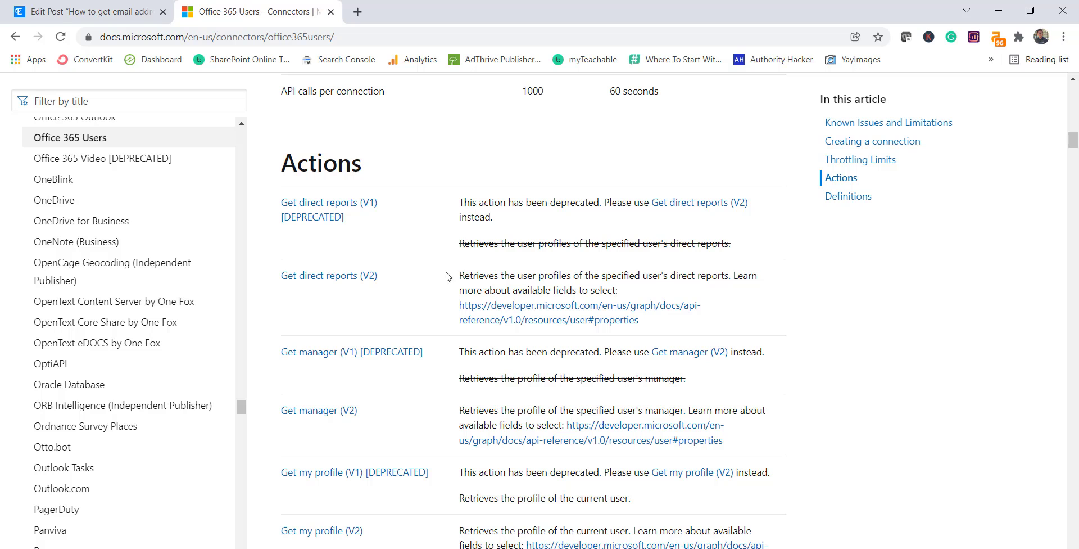
- Browse the Office 365 Users actions past Get my profile (V2) to Search for users (V2), then open a new tab
scroll(450, 272, "down", 3)
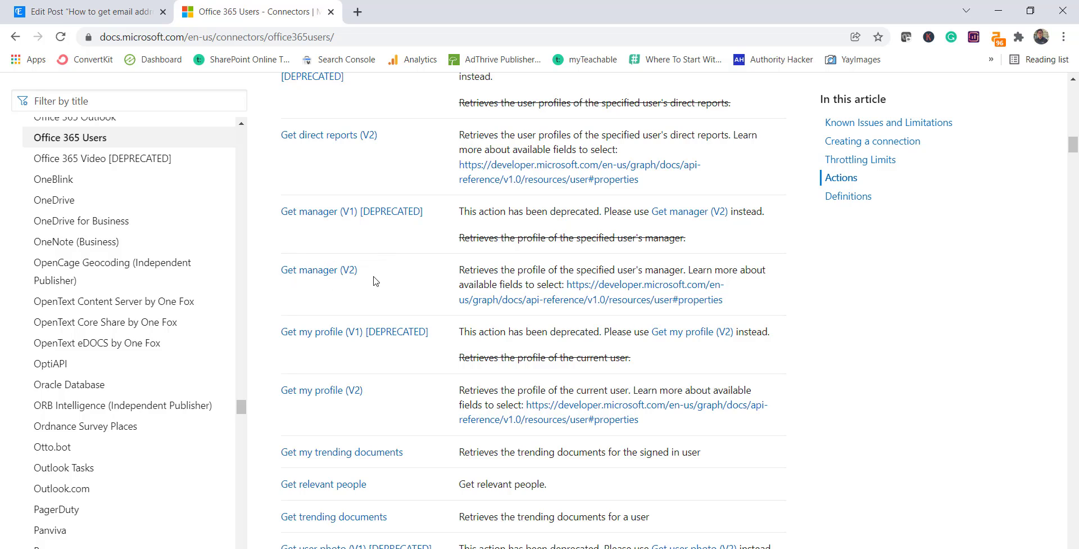
scroll(410, 279, "down", 3)
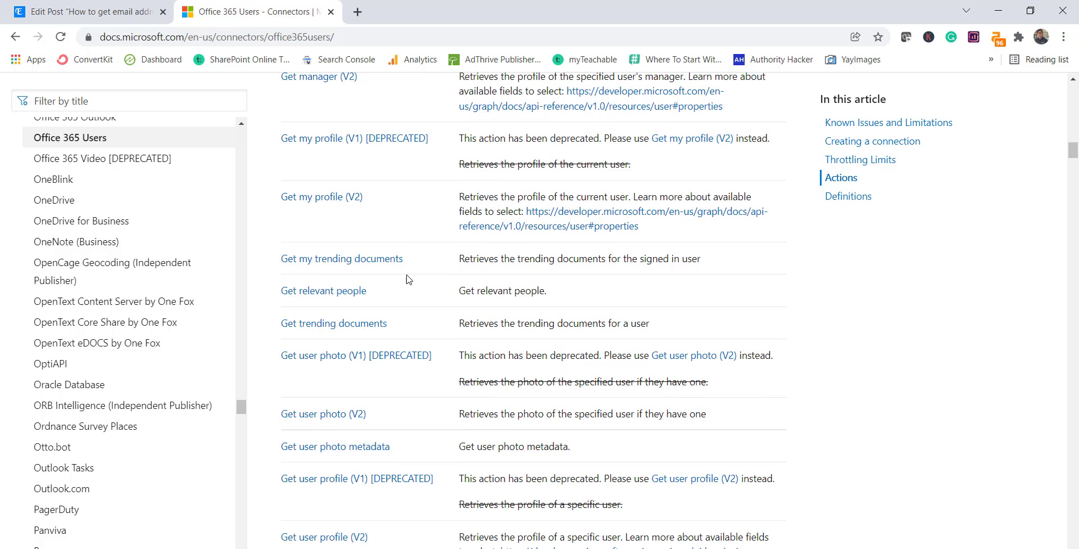
scroll(409, 280, "down", 1)
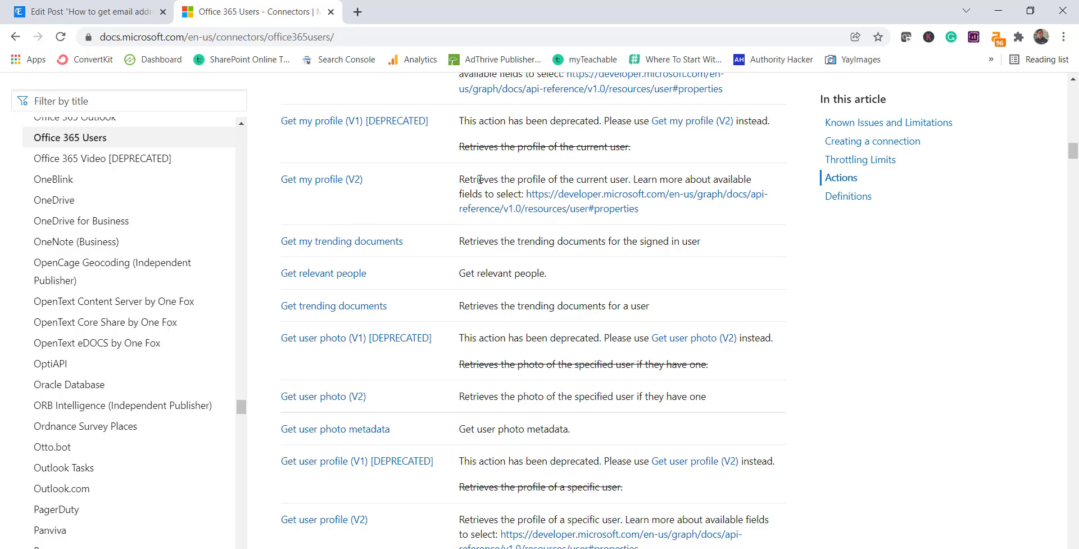
left_click_drag(570, 180, 631, 180)
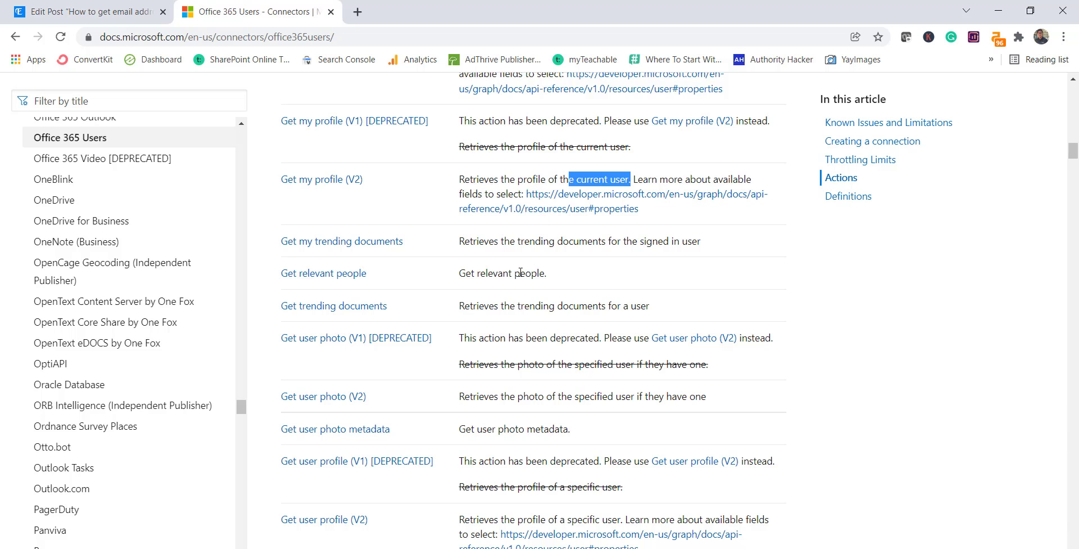
scroll(523, 338, "down", 1)
scroll(523, 338, "down", 3)
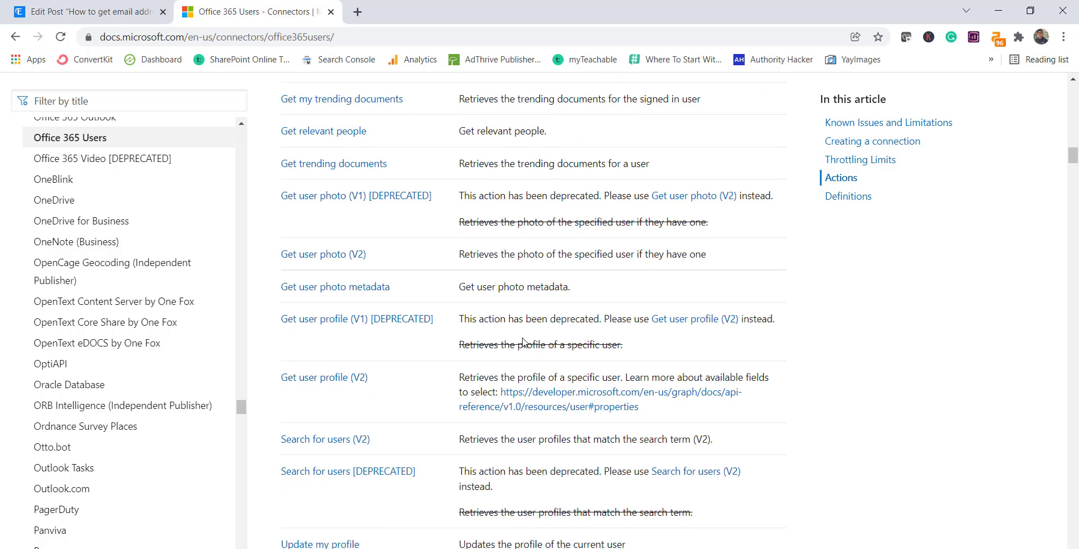
scroll(523, 341, "down", 1)
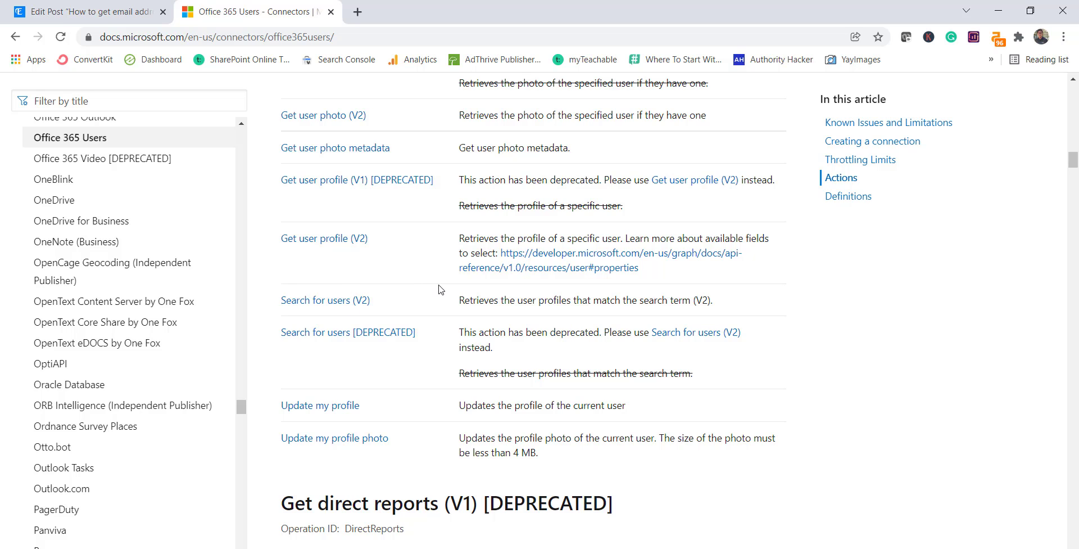
left_click(358, 13)
- Load the Power Automate site and begin an Instant cloud flow from Create
type("flow")
key("Return")
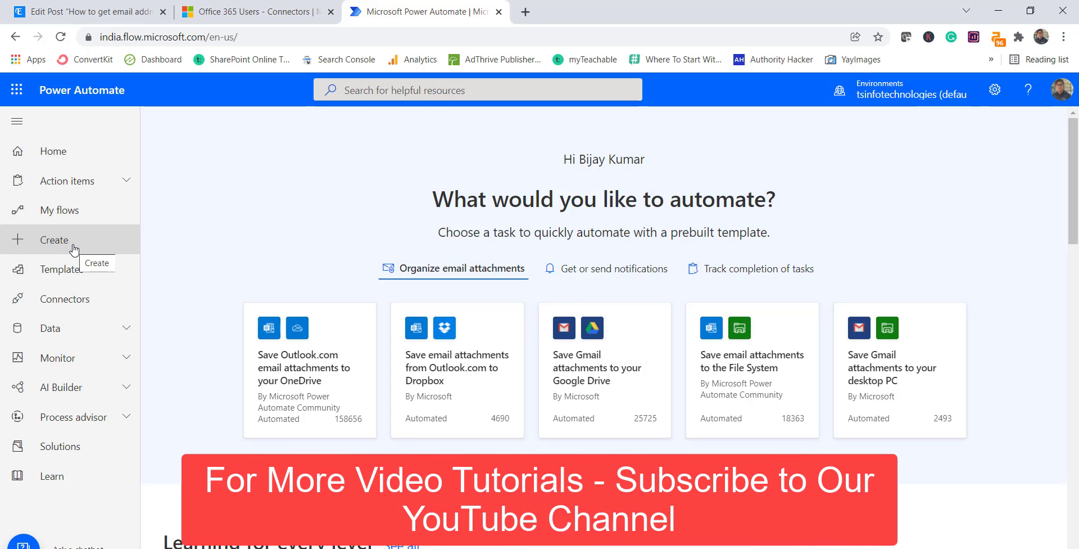
left_click(73, 249)
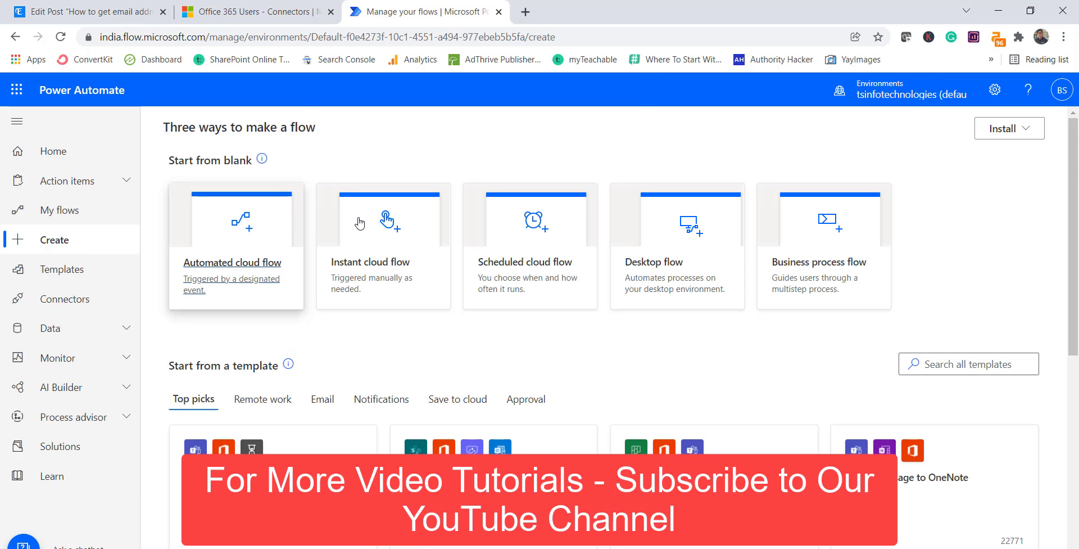
left_click(404, 240)
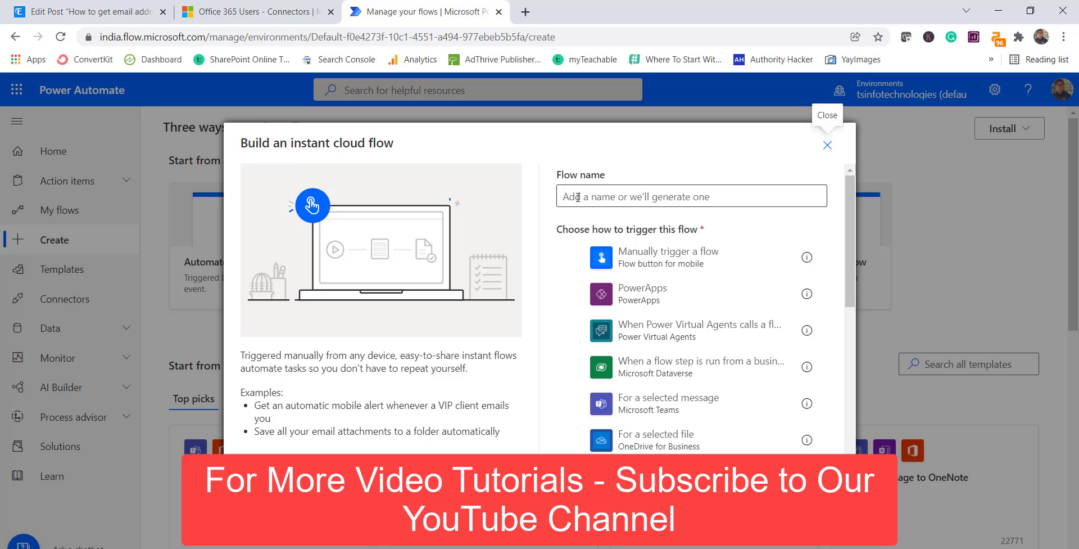
- Create the instant flow 'Get Email Address' using the Manually trigger a flow trigger
left_click(588, 195)
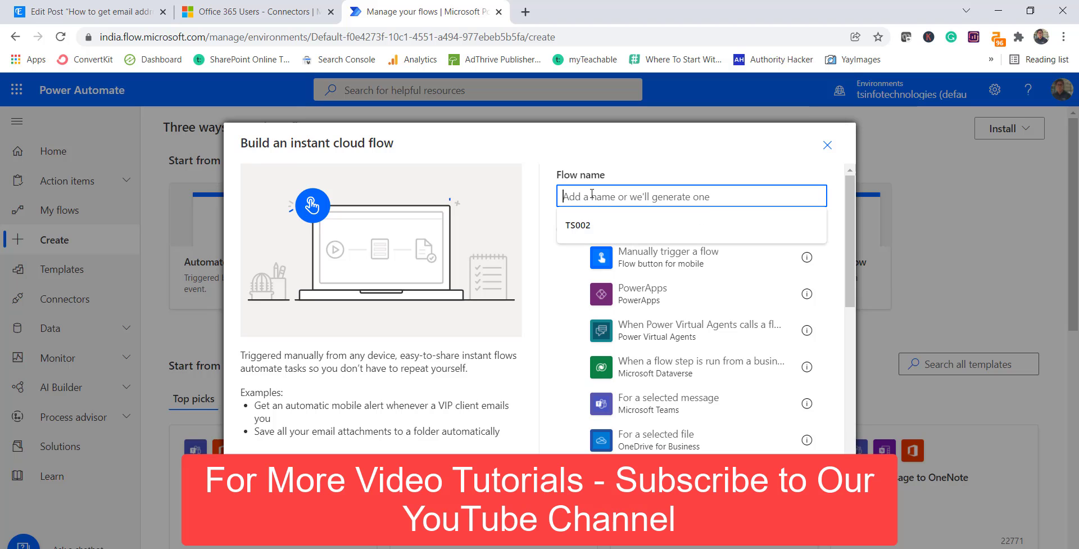
type("Get Em")
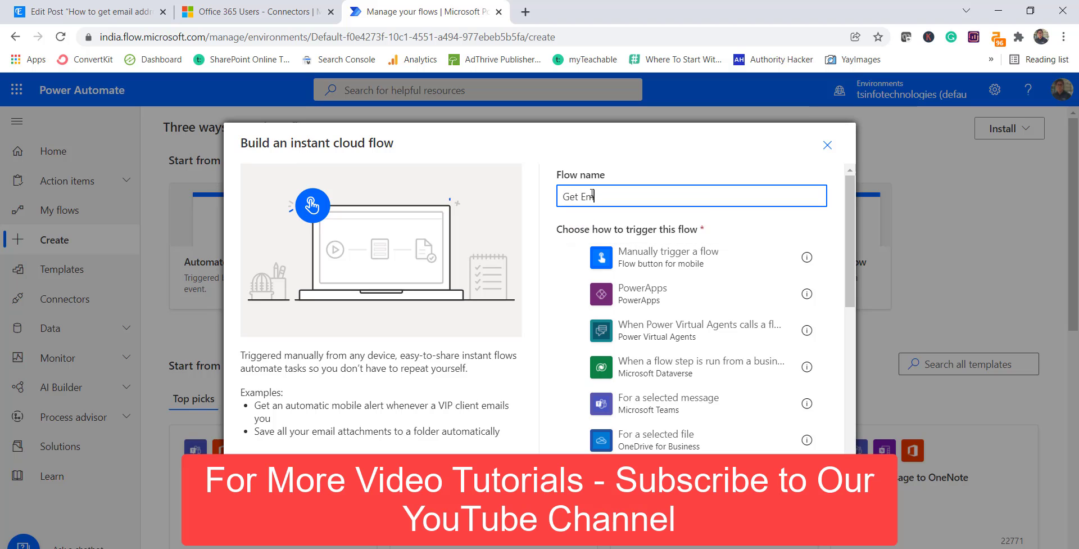
type("ail Address")
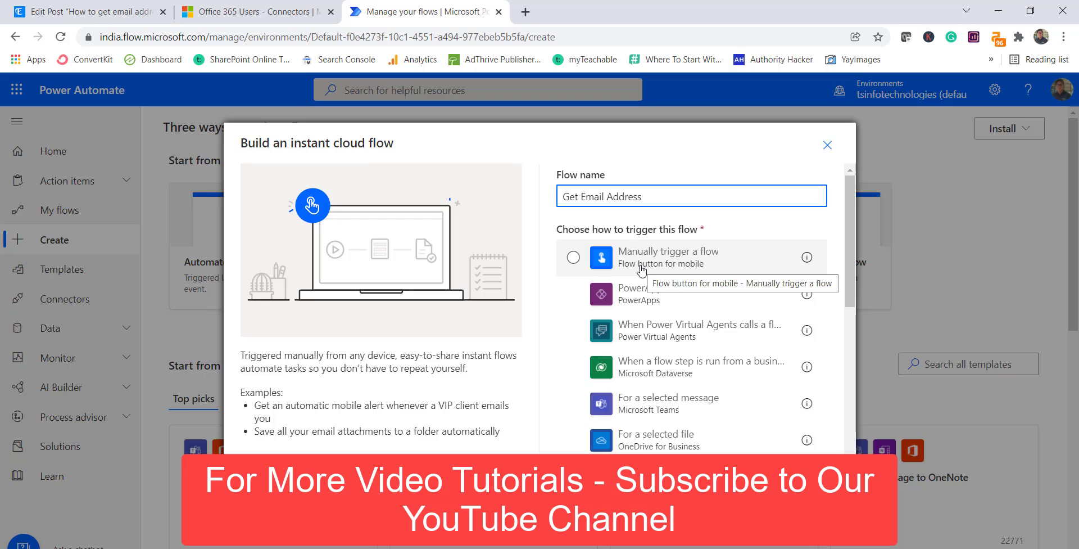
left_click(639, 271)
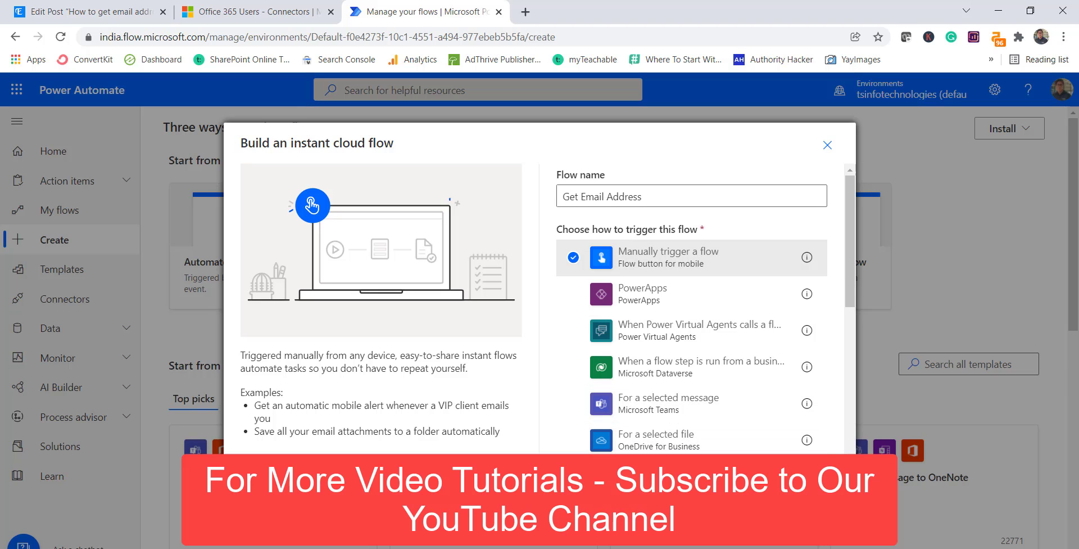
left_click(765, 478)
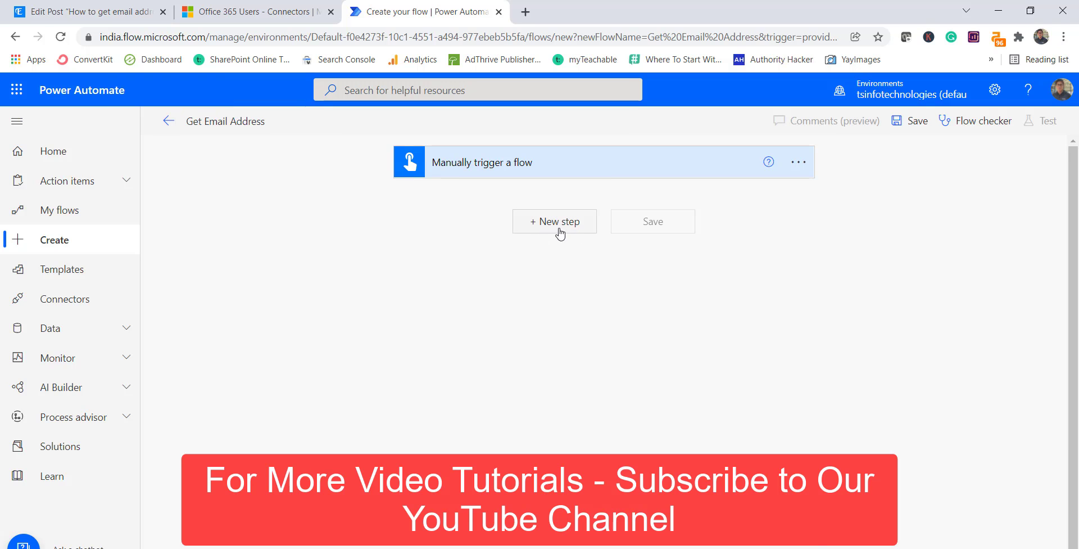
- Add a Search for users (V2) action after the manual trigger
left_click(560, 234)
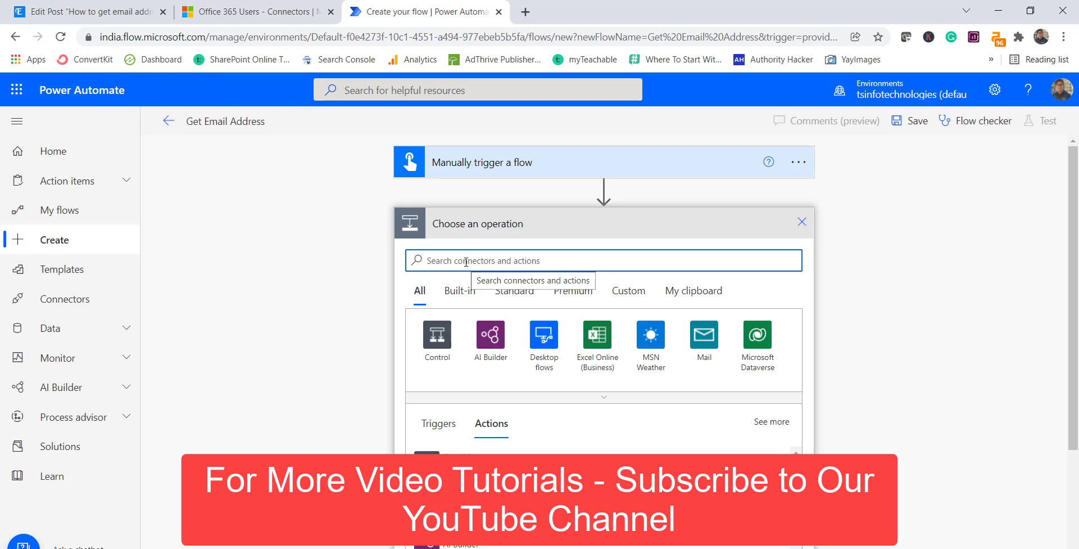
type("search")
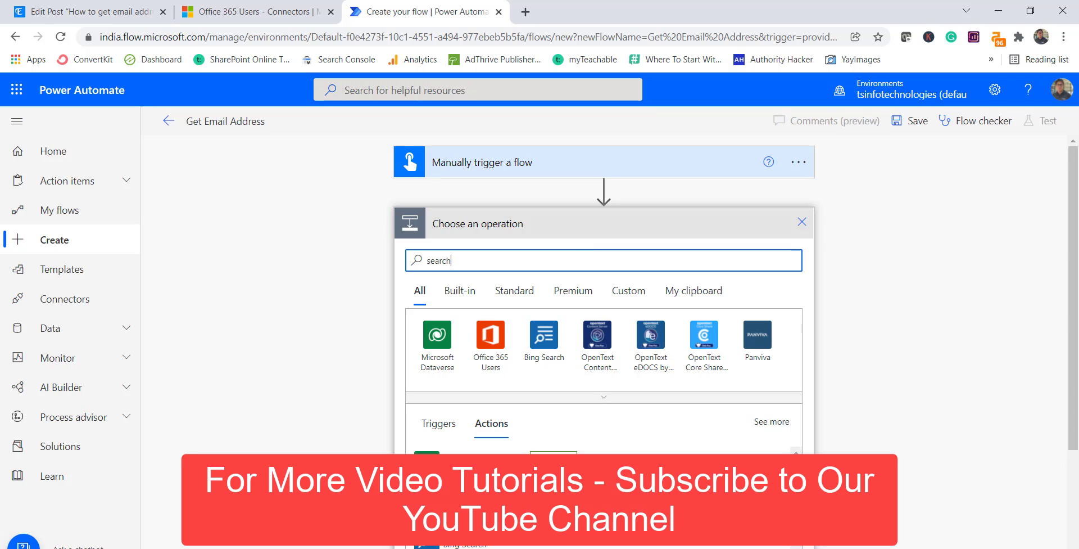
scroll(1021, 342, "down", 2)
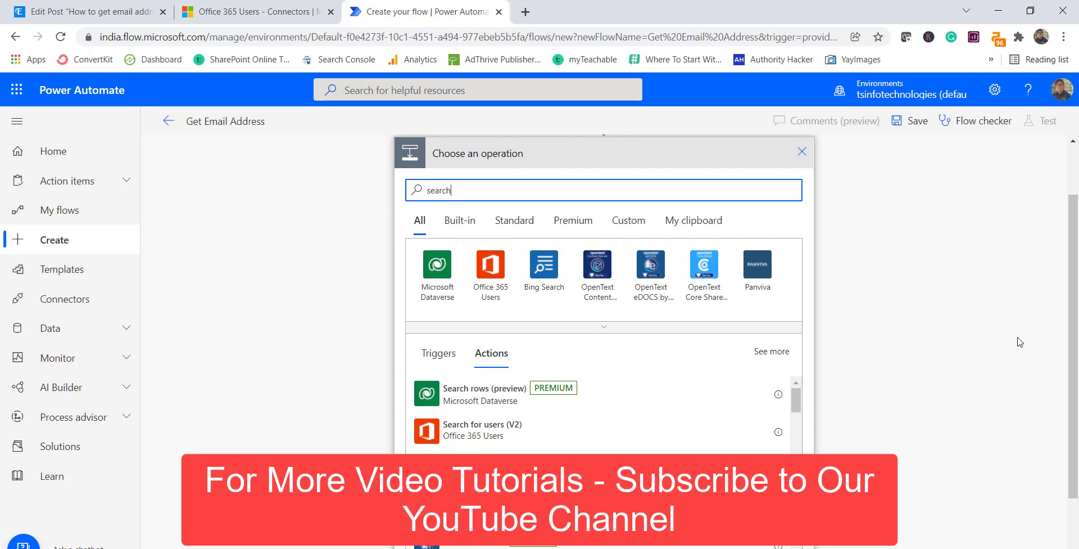
left_click(492, 436)
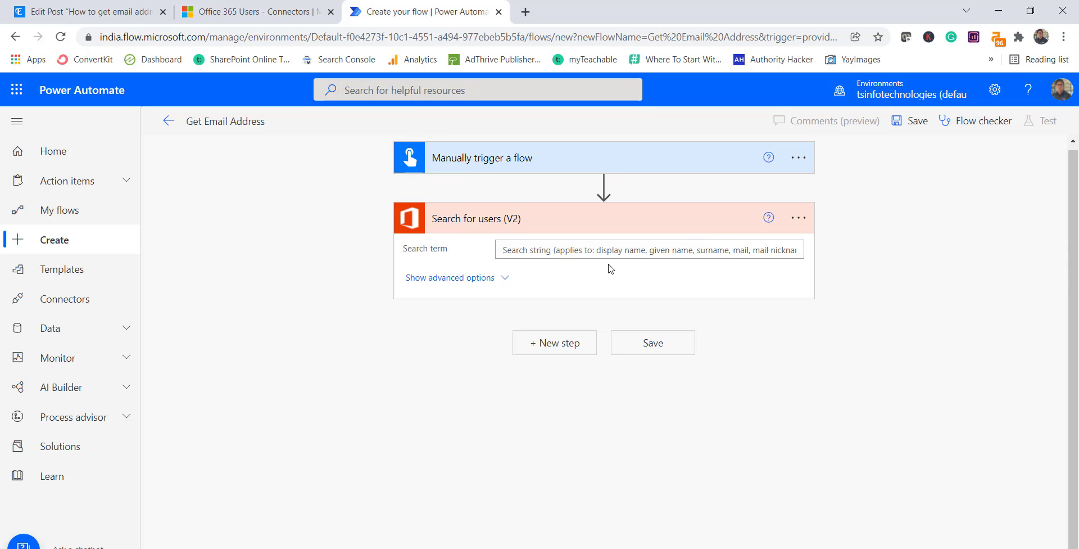
- Fill the Search term with the user's name
left_click(600, 252)
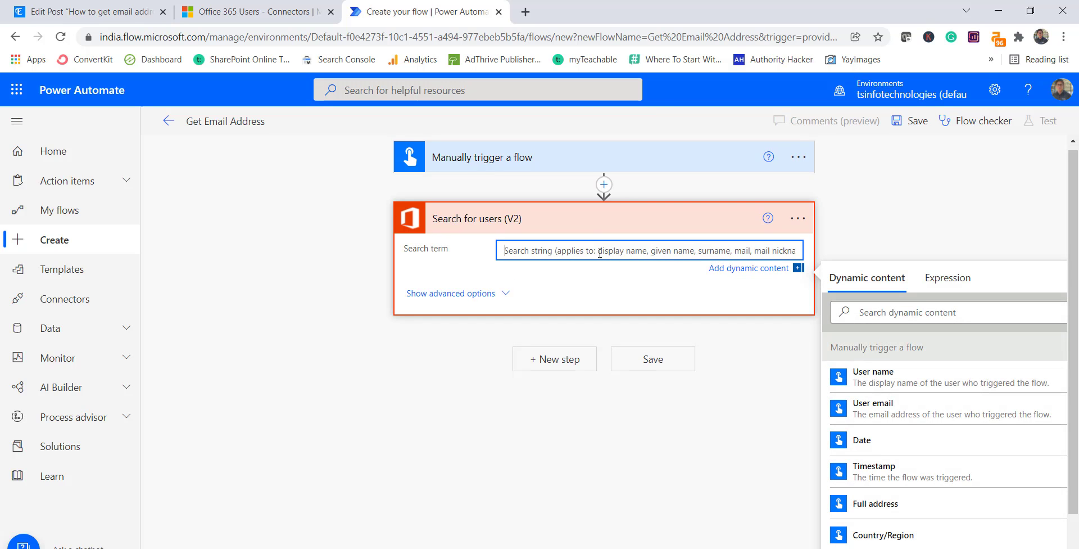
type("haripriya")
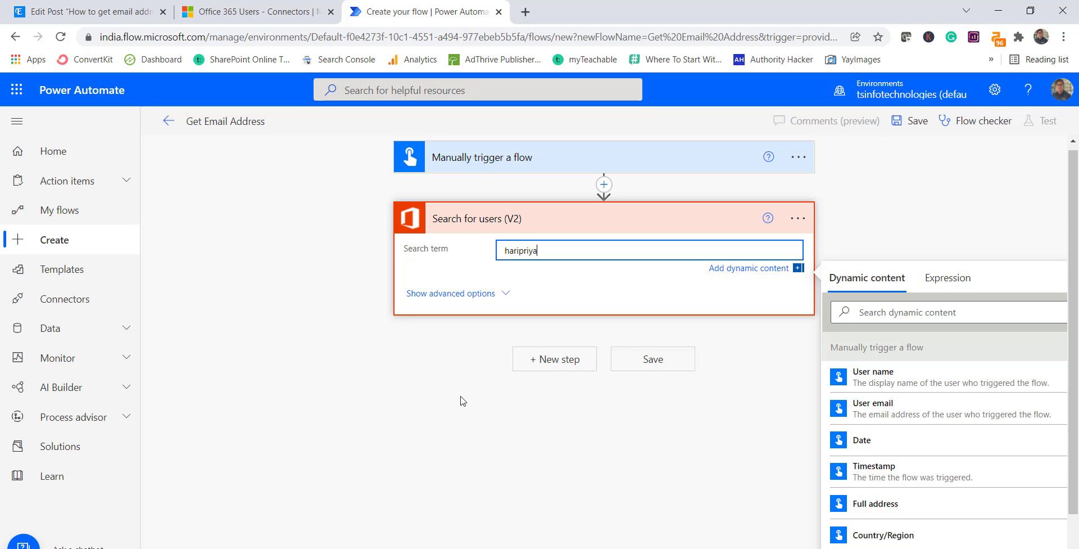
left_click(404, 436)
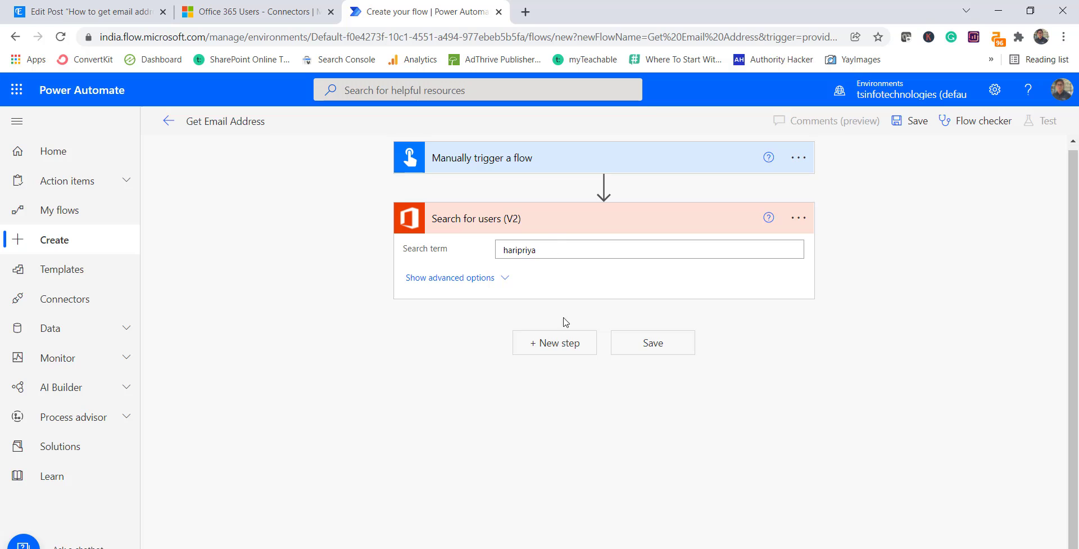
- Add a Send an email (V2) action as a new step after the user search
left_click(556, 353)
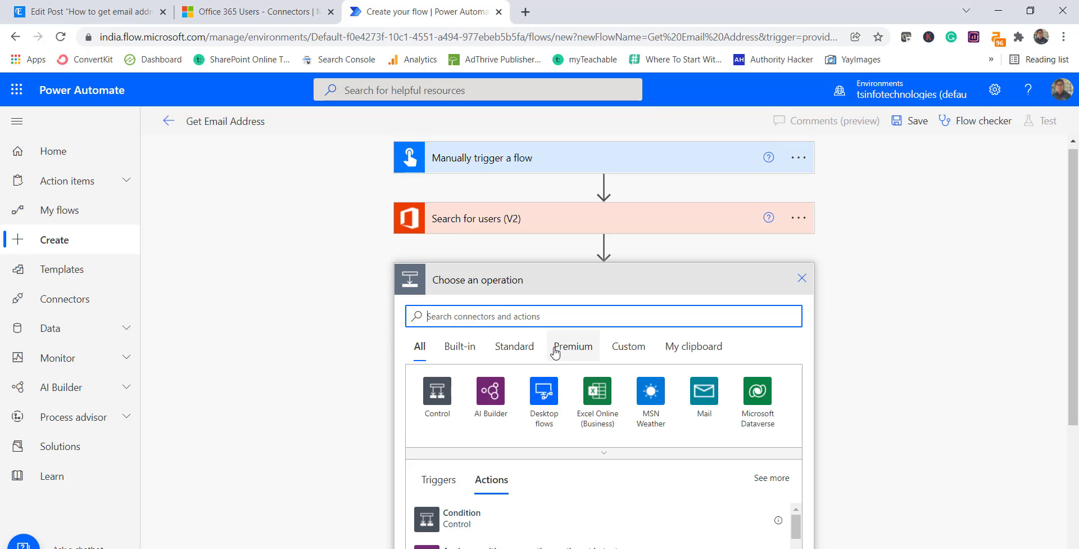
left_click(475, 315)
type("s")
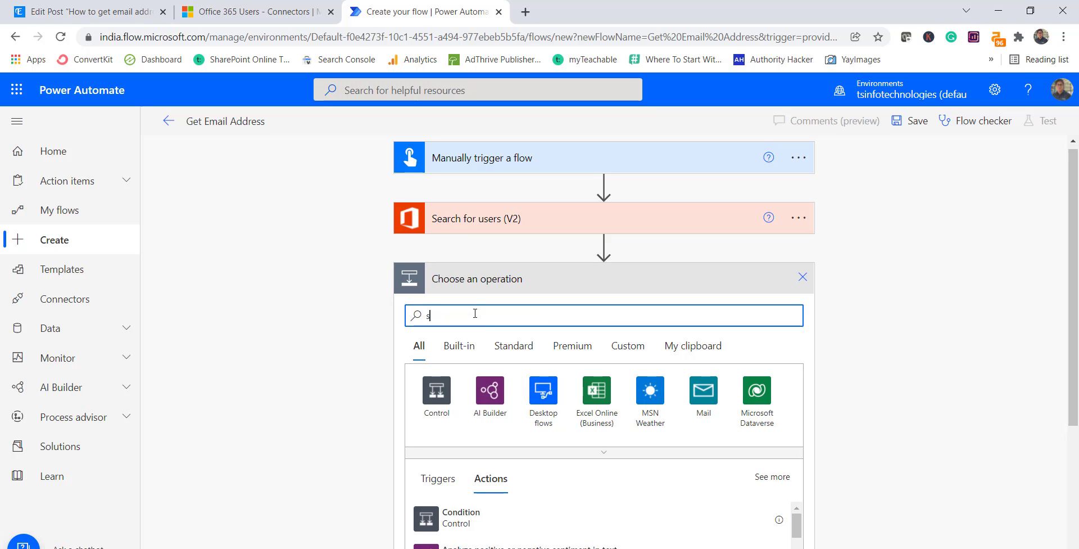
type("end")
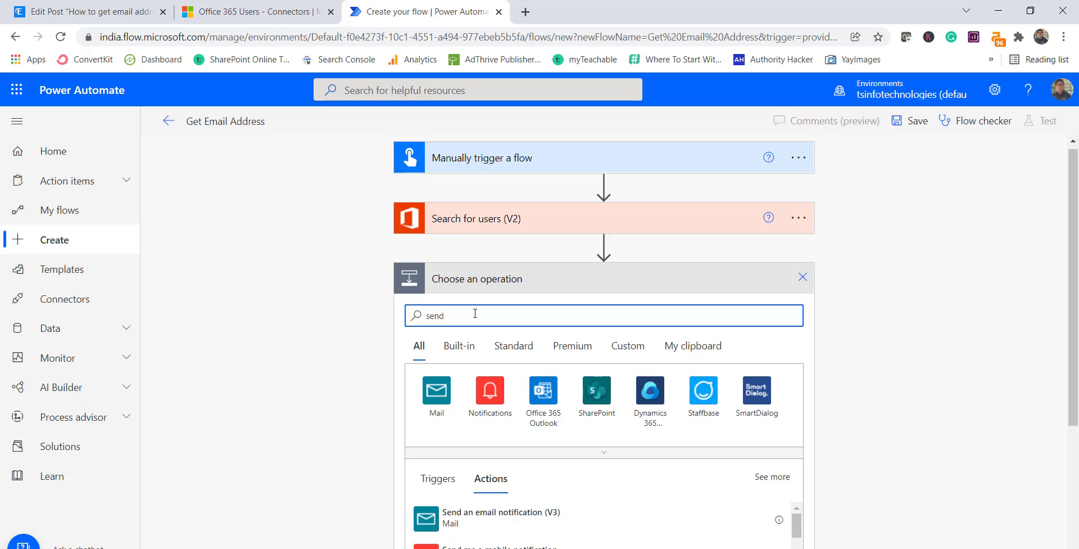
scroll(565, 433, "down", 3)
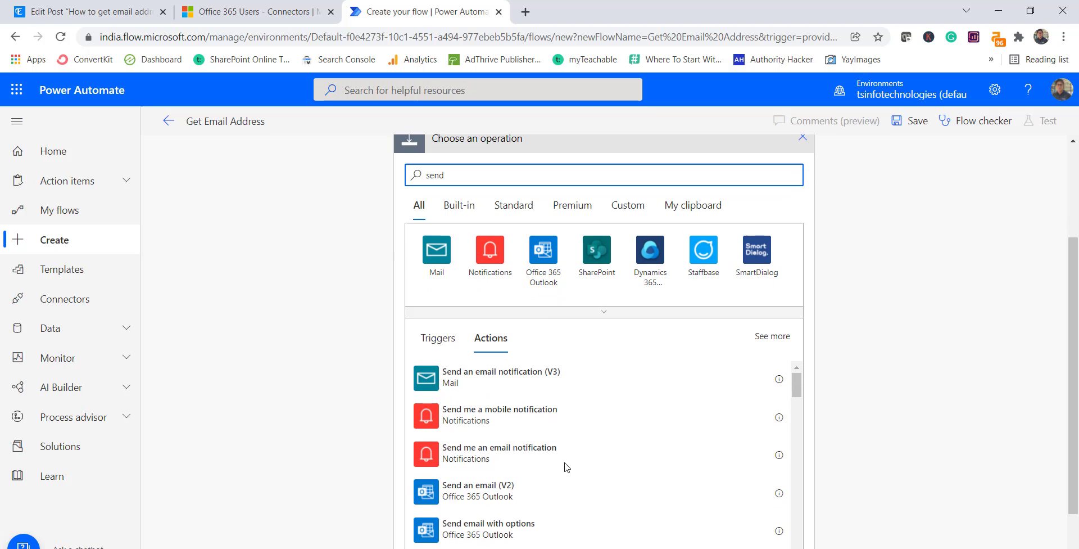
left_click(495, 503)
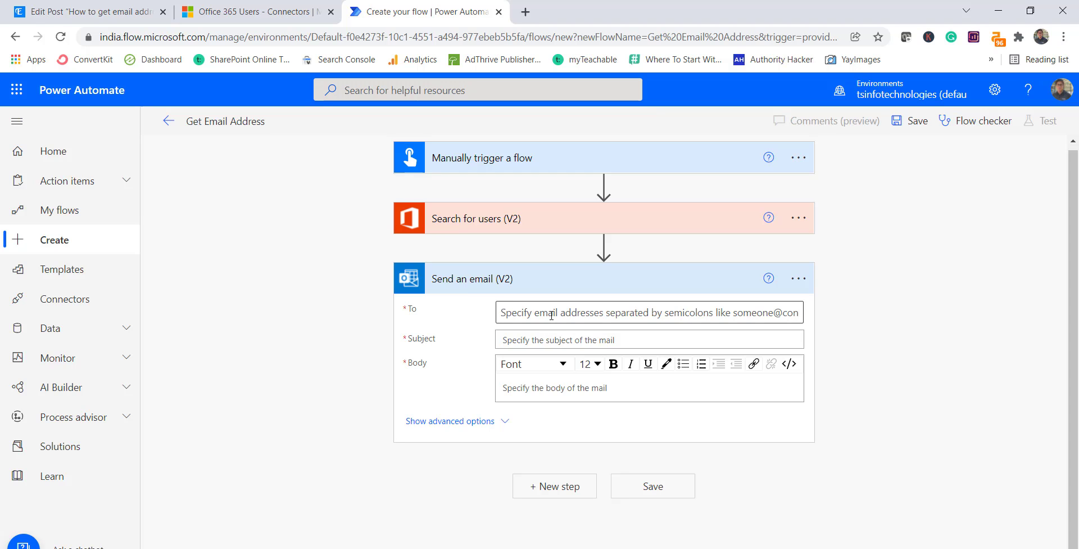
- Set the email's To field to the found users' Email dynamic content
left_click(523, 314)
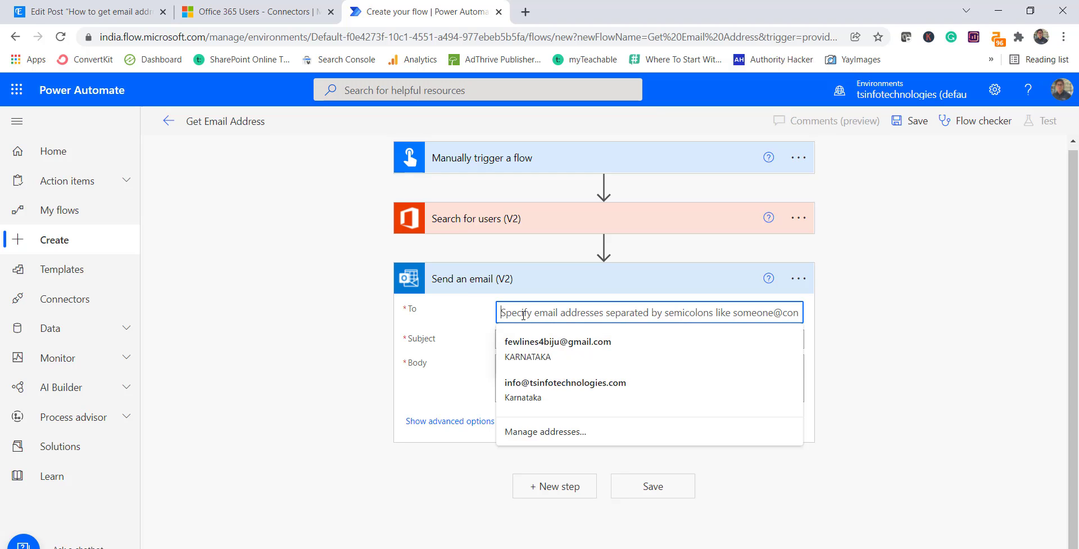
left_click(885, 335)
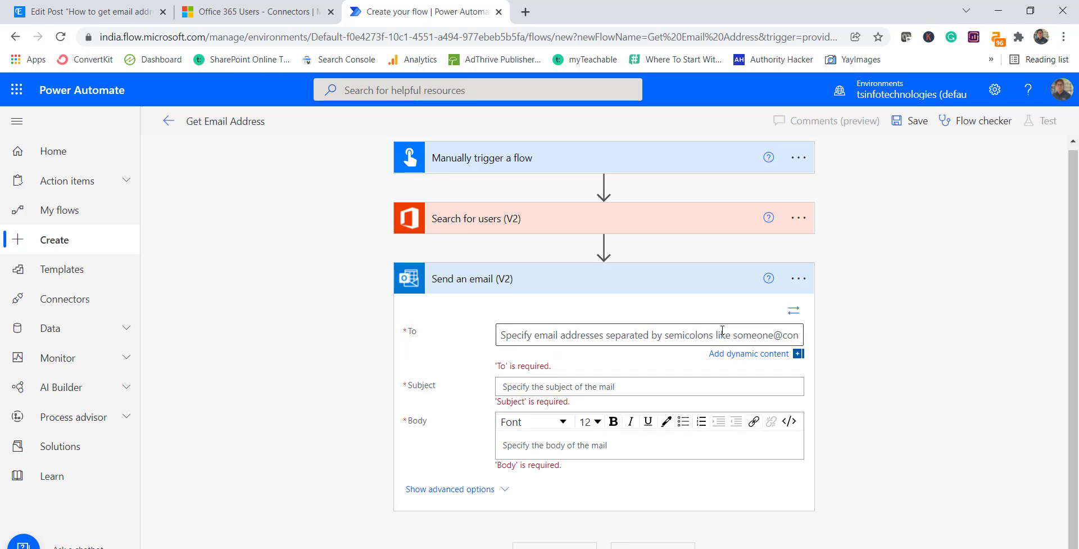
left_click(720, 337)
left_click(829, 387)
left_click(750, 354)
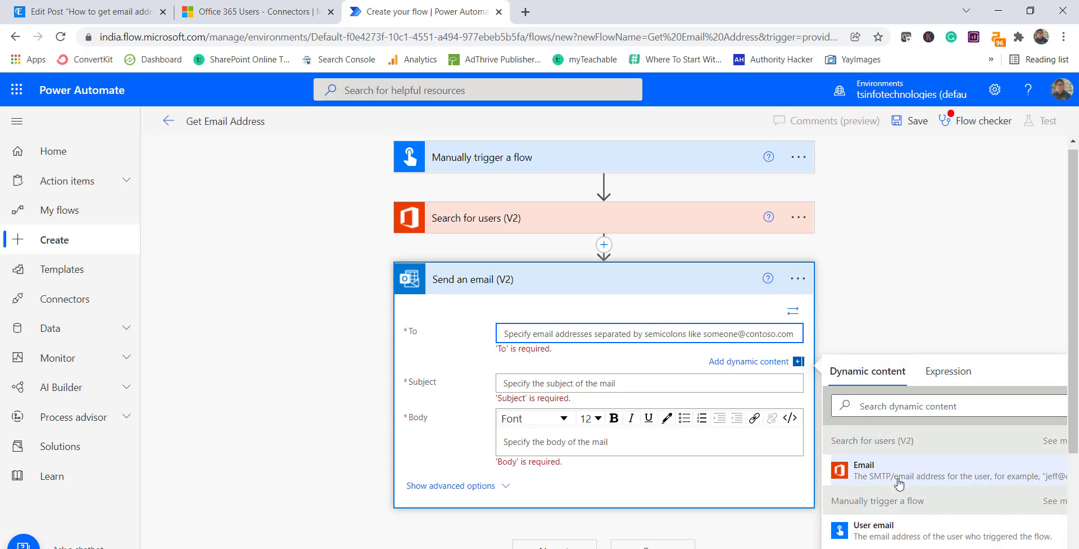
scroll(850, 361, "down", 2)
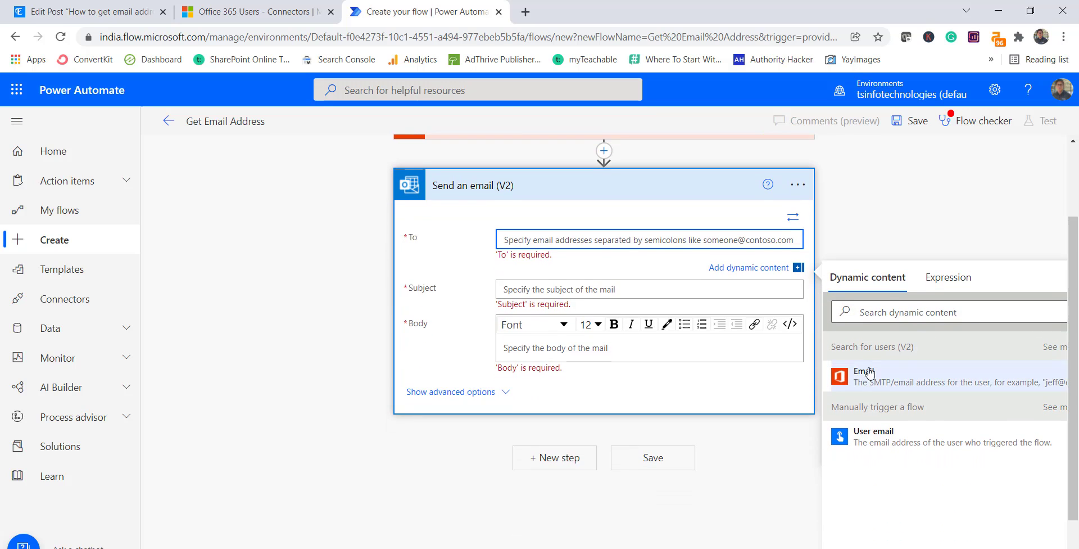
left_click(884, 386)
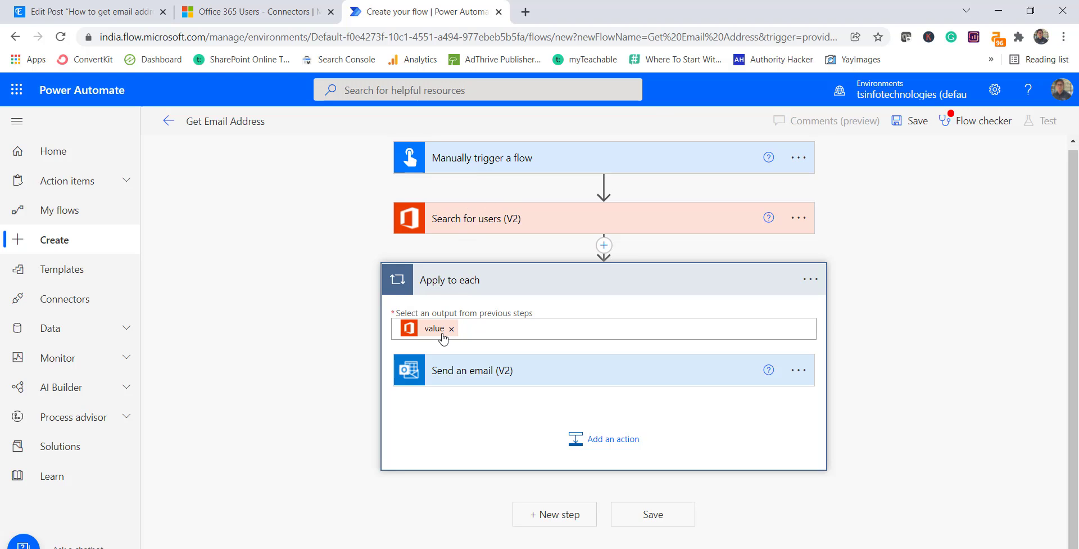
- Set the email subject to 'Test'
left_click(518, 371)
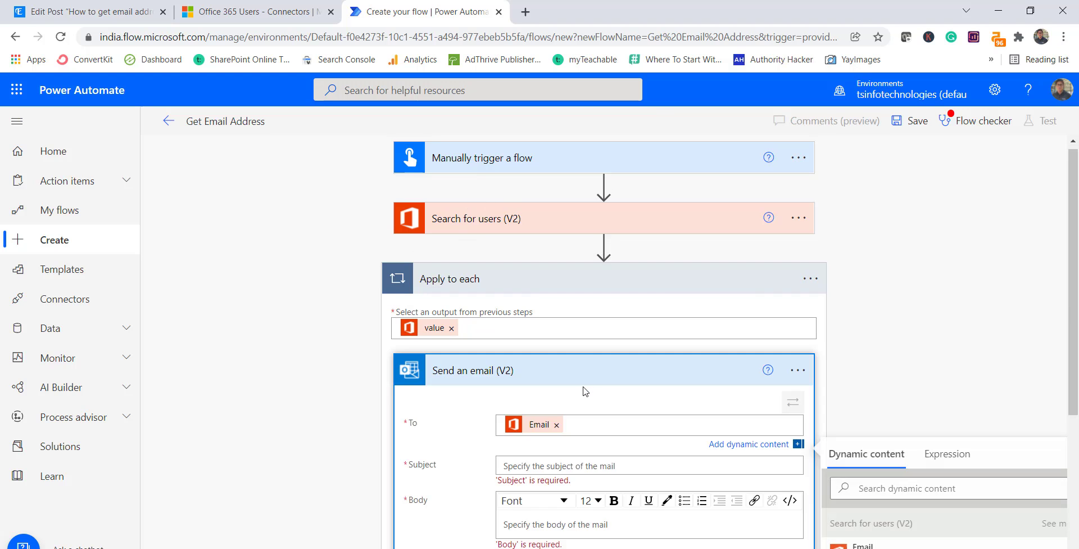
scroll(579, 429, "down", 3)
left_click(514, 325)
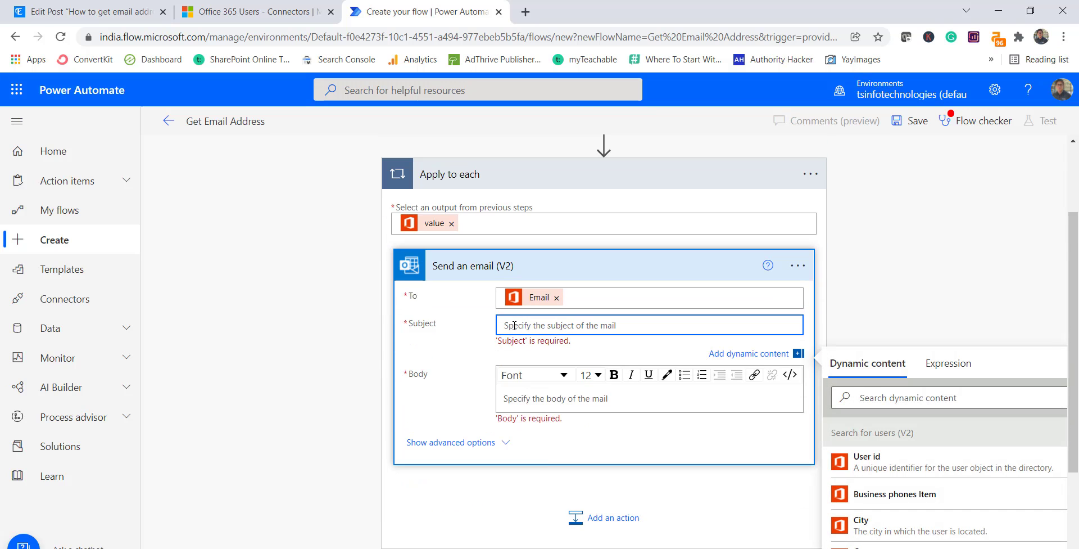
type("Test")
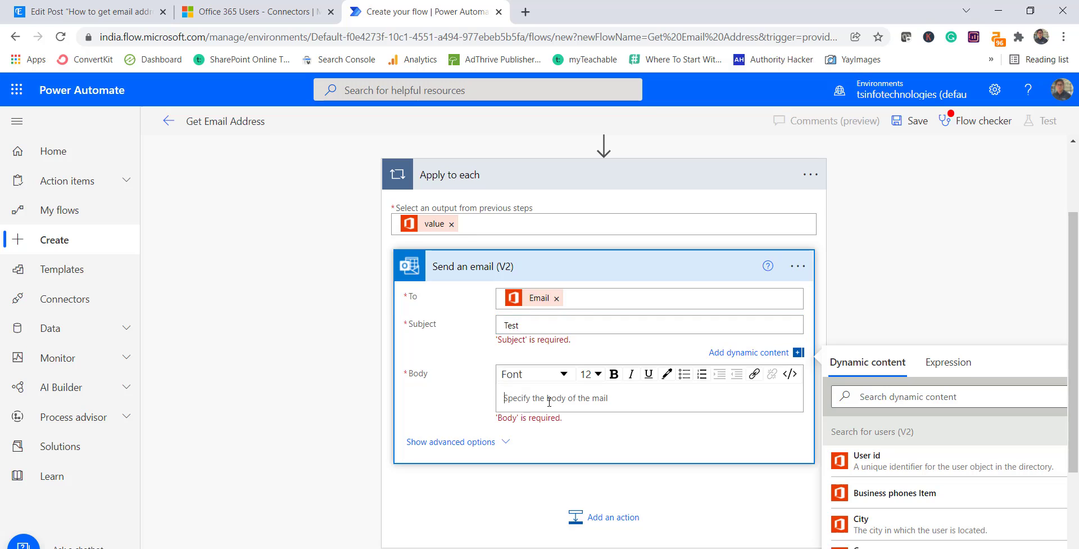
- Put the user's Display name in the email body and save the flow
scroll(1017, 300, "down", 2)
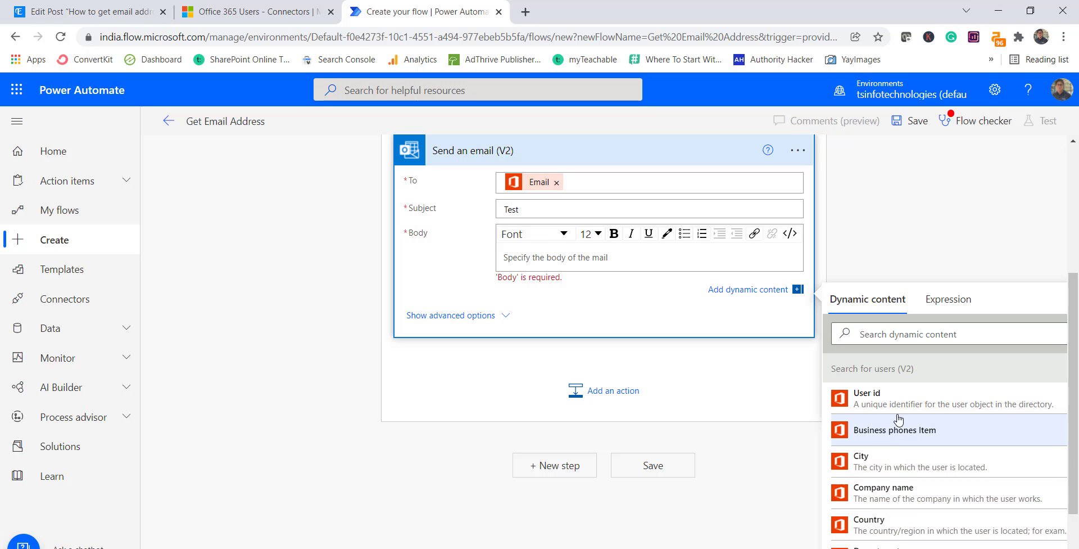
scroll(899, 419, "down", 3)
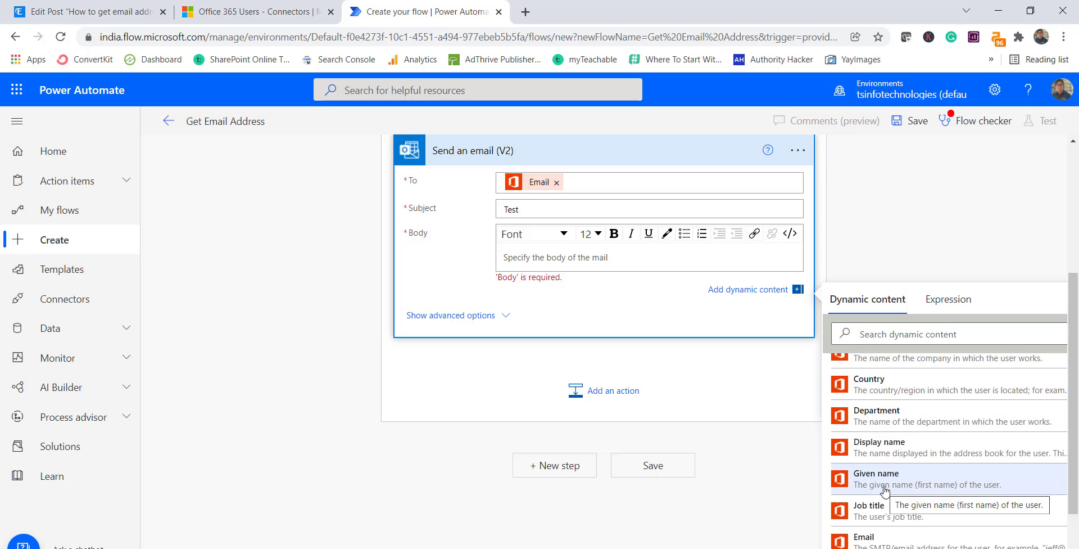
left_click(880, 448)
scroll(618, 494, "up", 4)
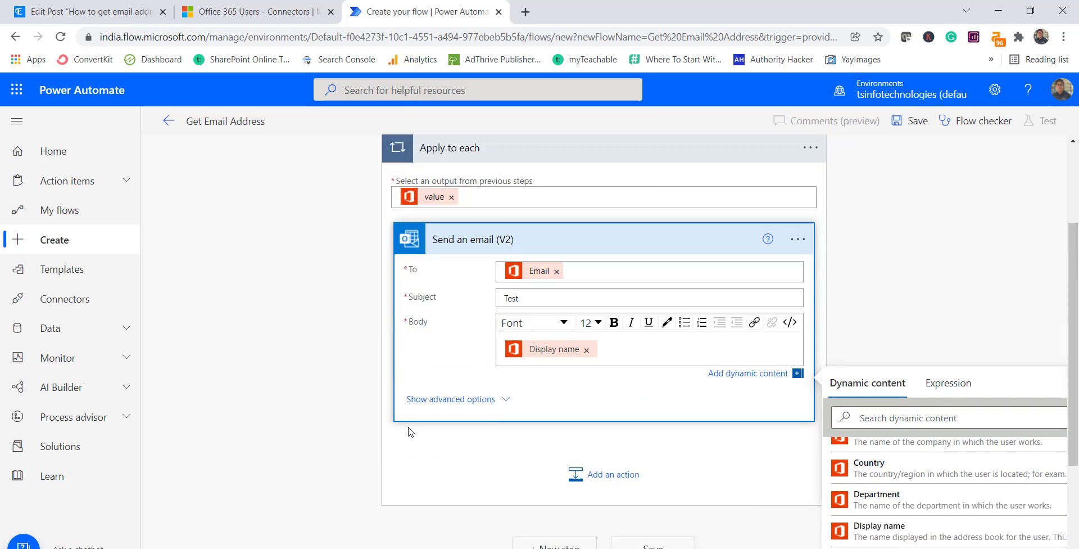
left_click(859, 411)
scroll(619, 348, "down", 2)
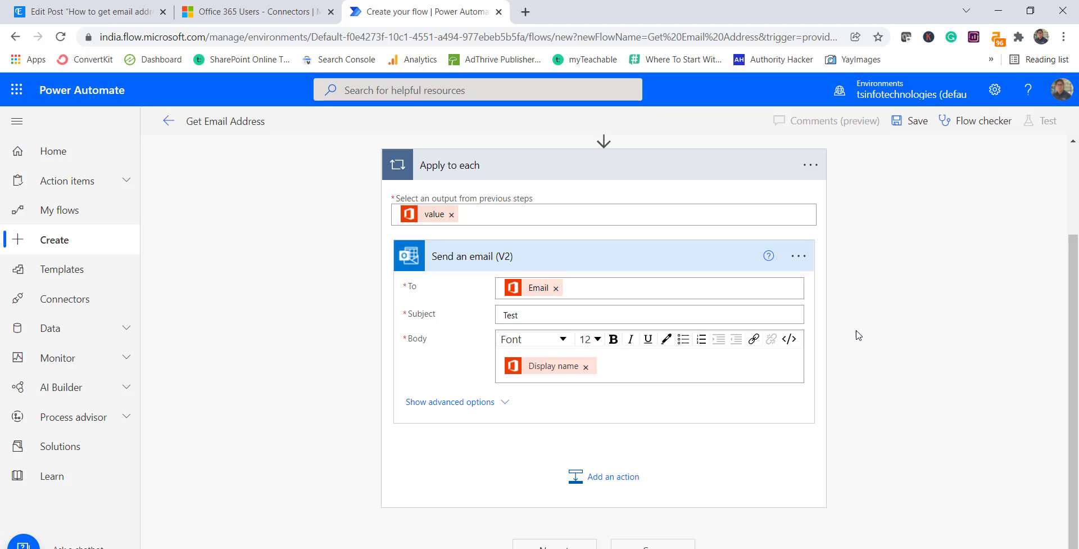
left_click(644, 541)
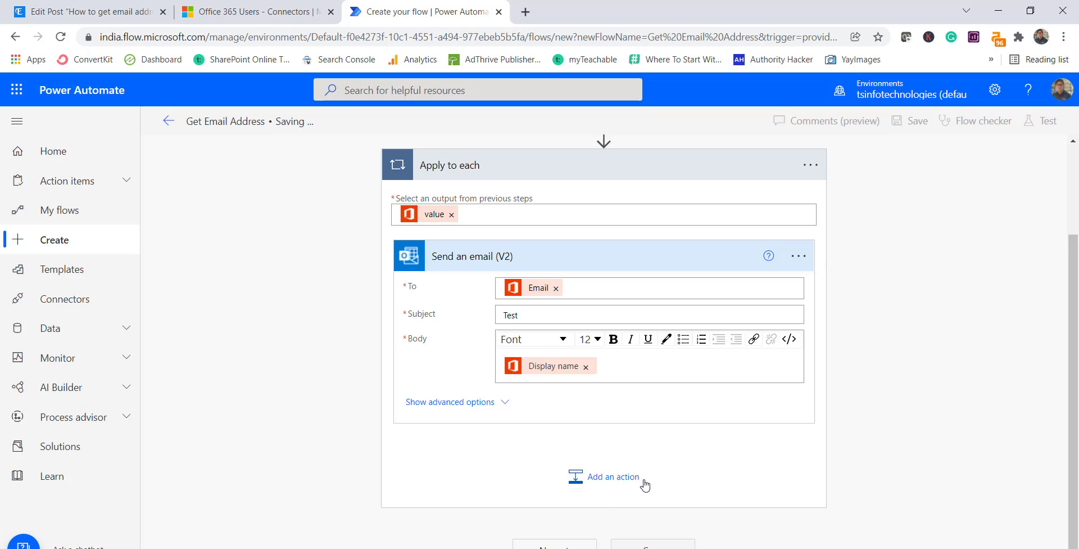
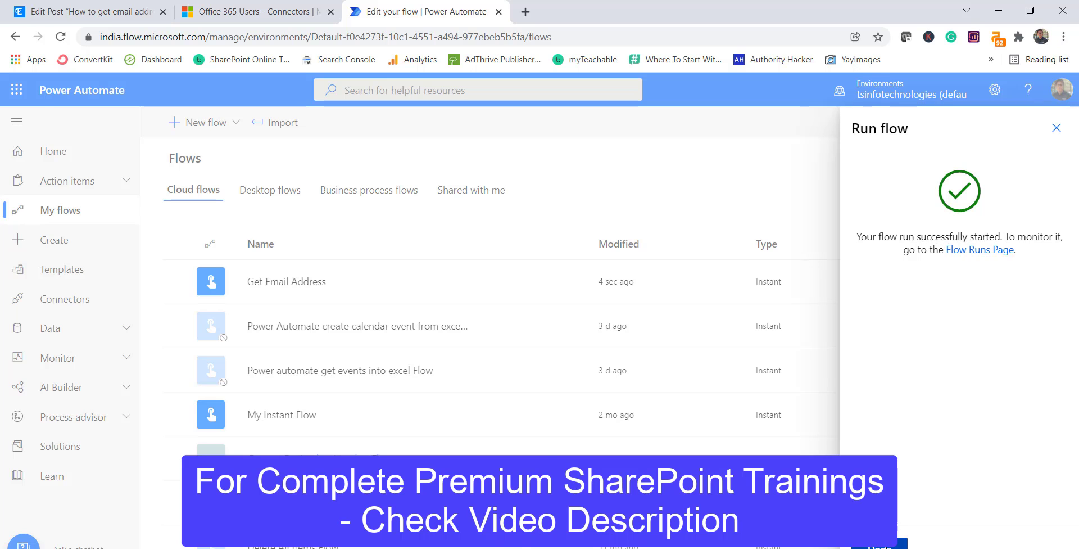
- Open the Get Email Address flow's details and view its latest successful run history
left_click(896, 541)
left_click(286, 282)
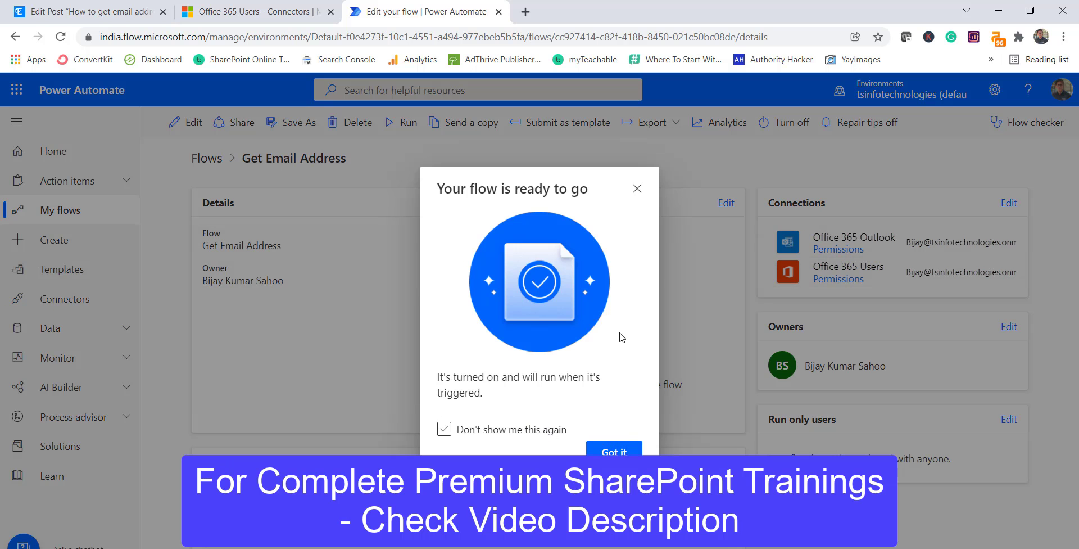
left_click(637, 188)
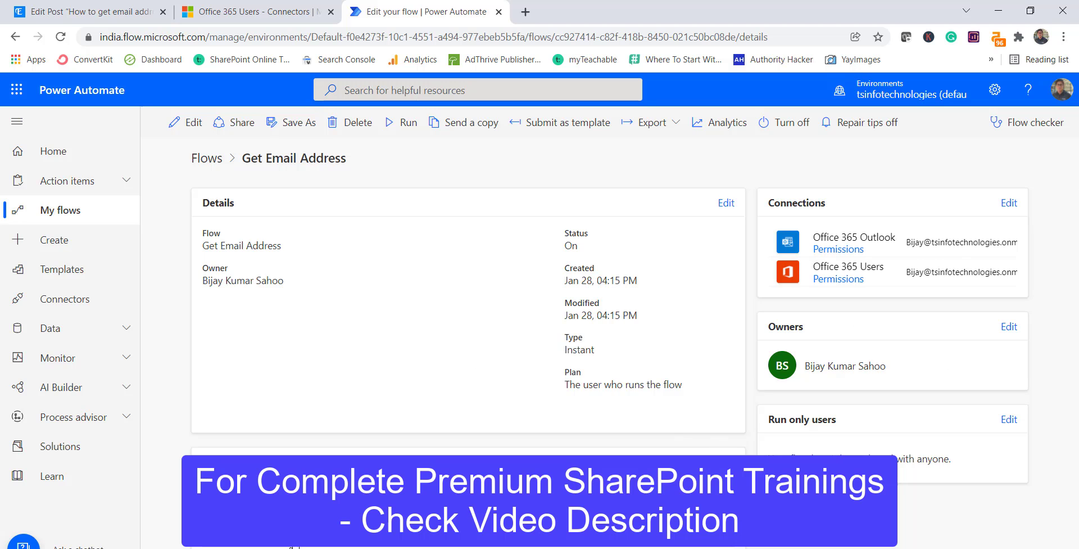
left_click(291, 546)
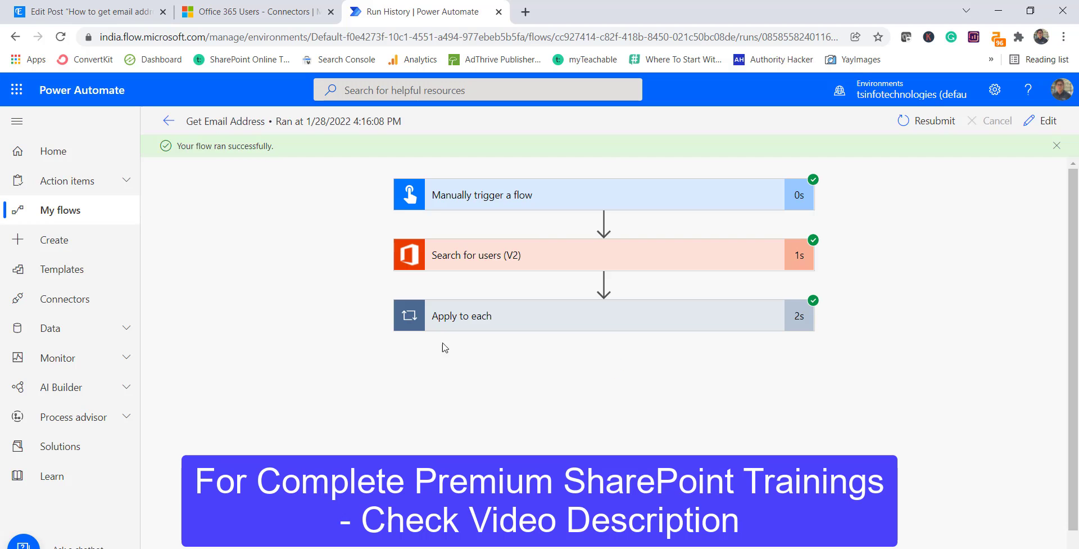
left_click(564, 263)
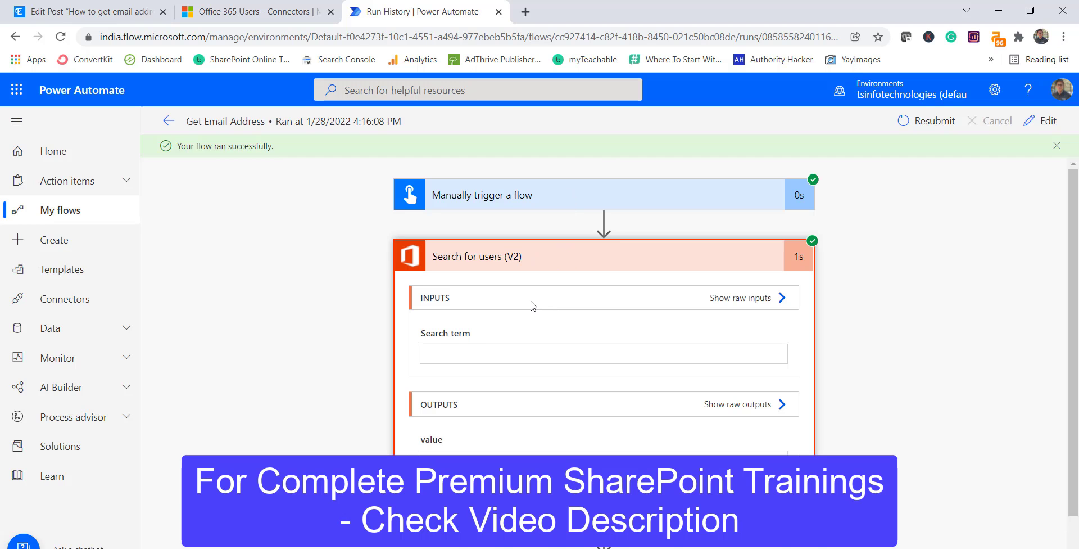
scroll(958, 391, "down", 2)
scroll(957, 391, "down", 1)
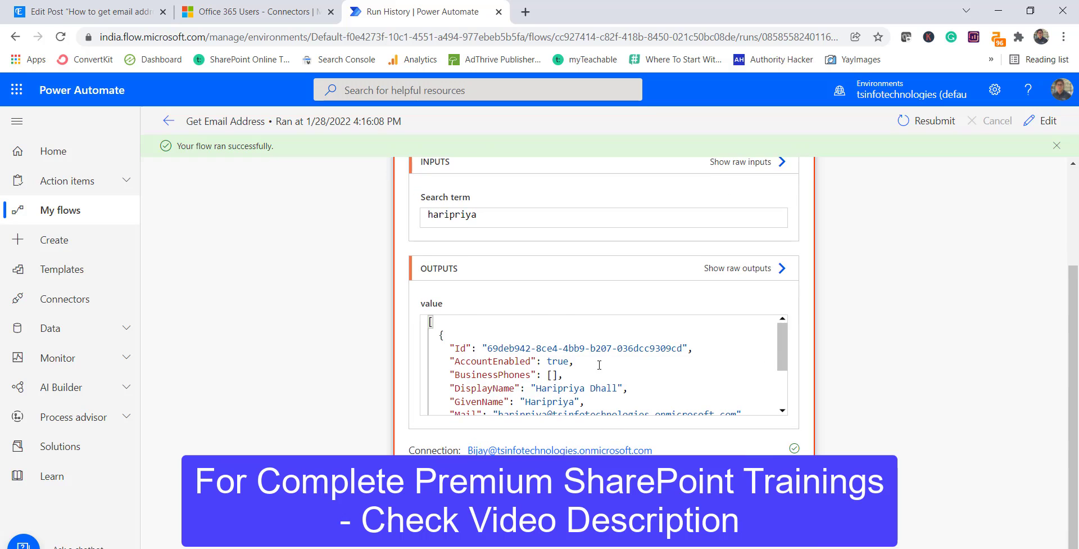
scroll(552, 359, "down", 2)
left_click_drag(498, 366, 648, 371)
left_click(526, 385)
scroll(508, 413, "down", 1)
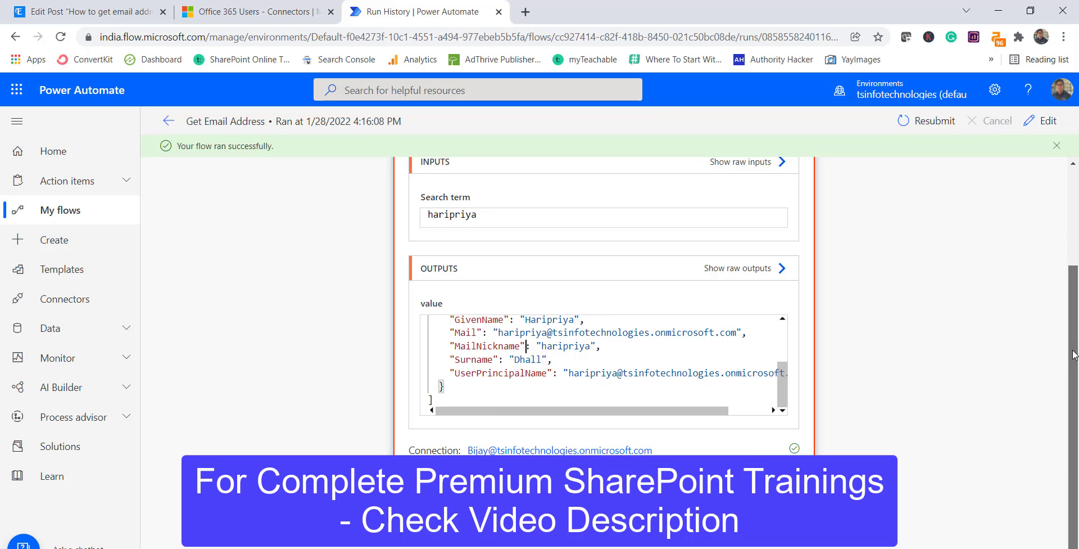
scroll(682, 440, "down", 2)
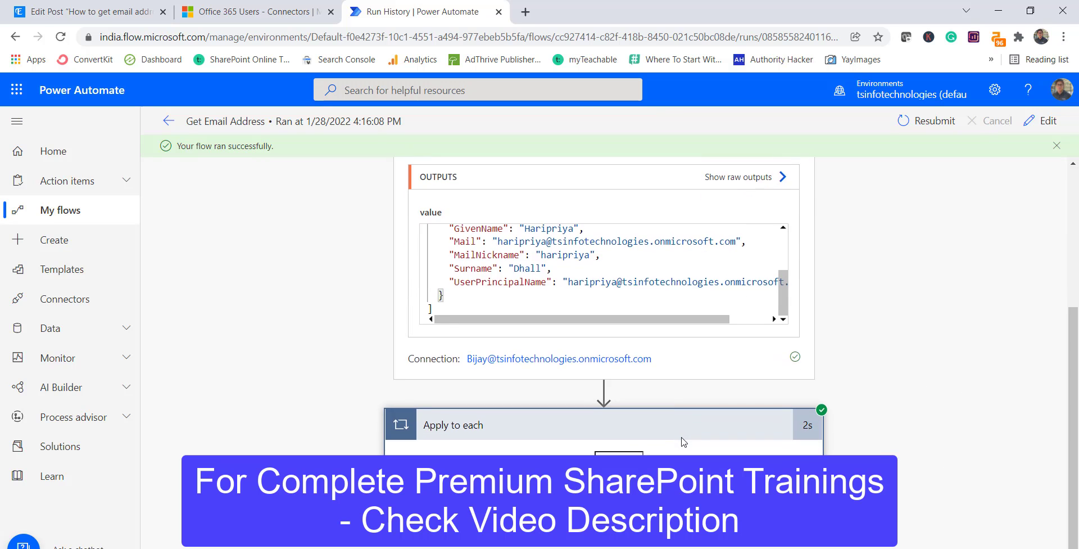
scroll(510, 197, "down", 5)
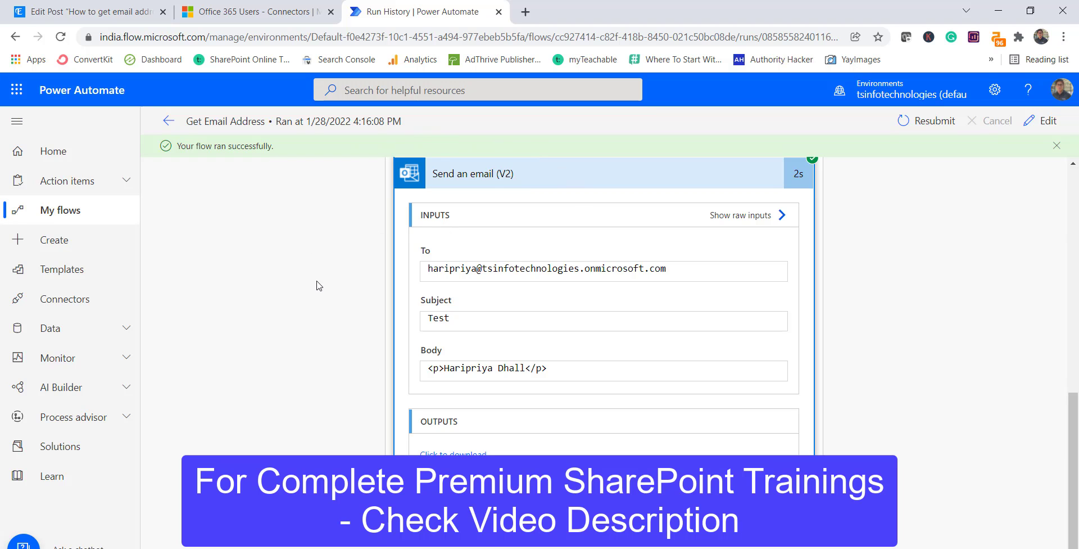
scroll(311, 336, "up", 3)
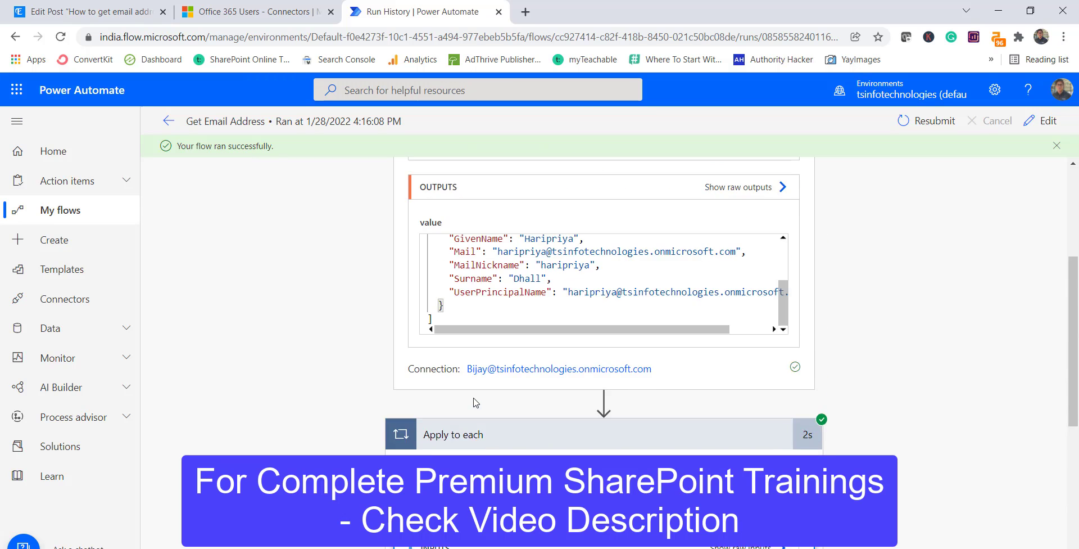
scroll(475, 402, "up", 8)
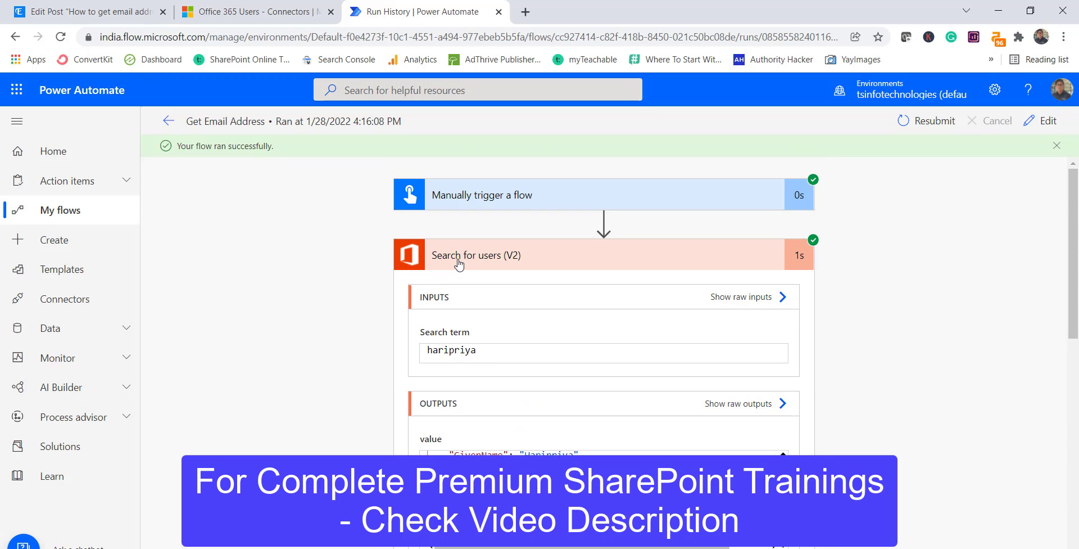
left_click(477, 263)
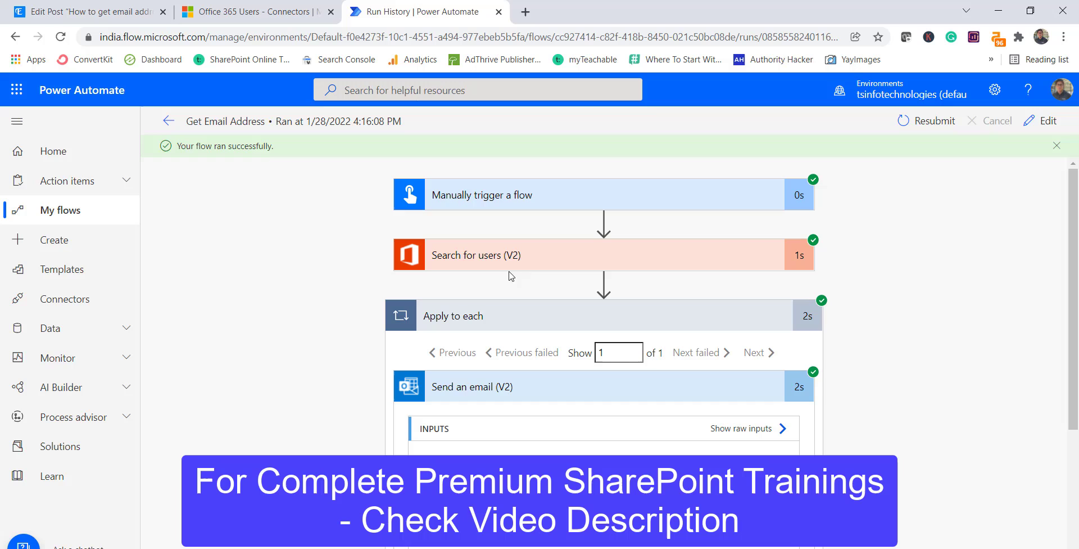
left_click(523, 316)
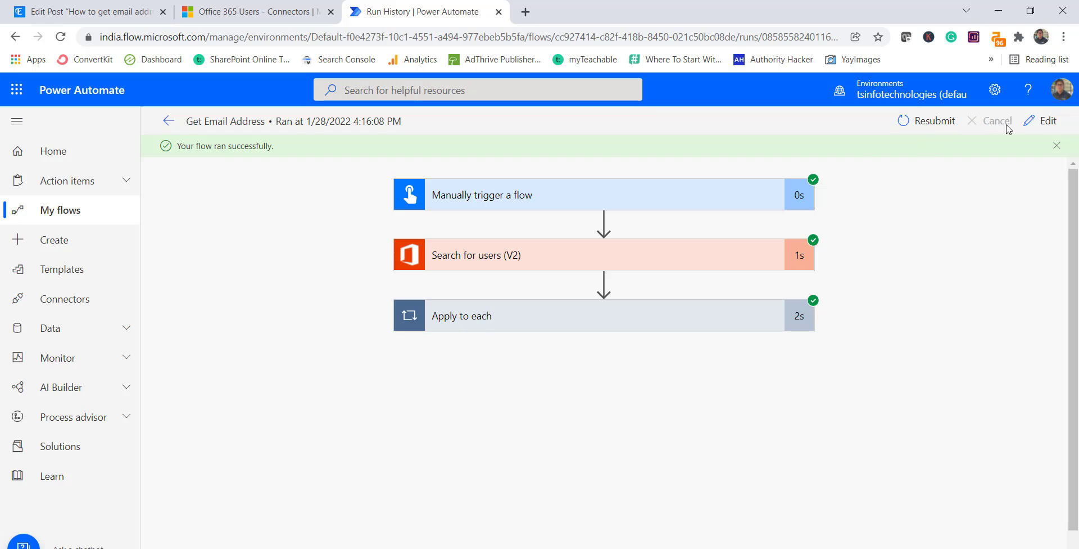
- In edit mode, add an Office 365 Users Get user profile (V2) action after Apply to each
left_click(1044, 121)
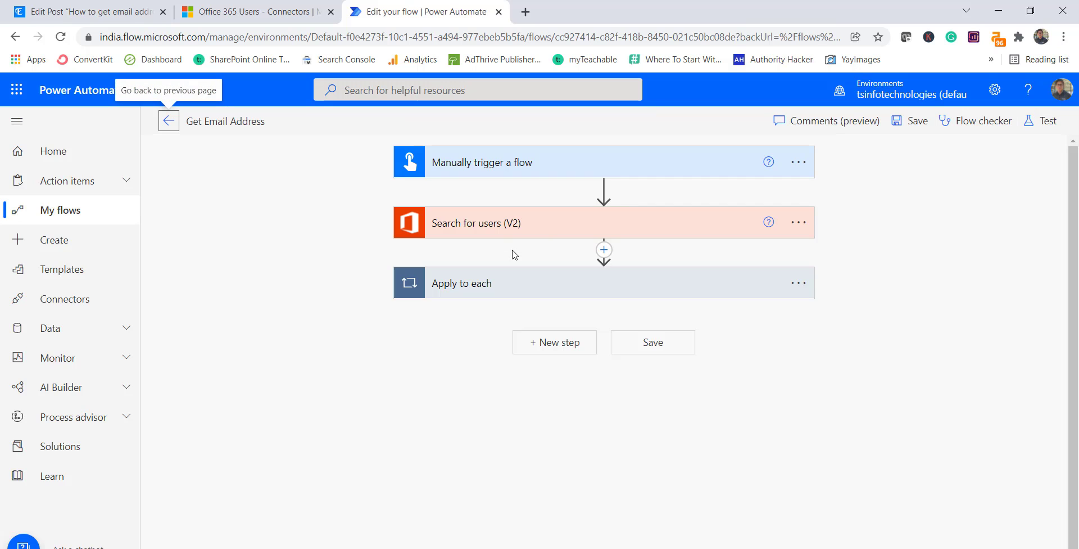
left_click(575, 344)
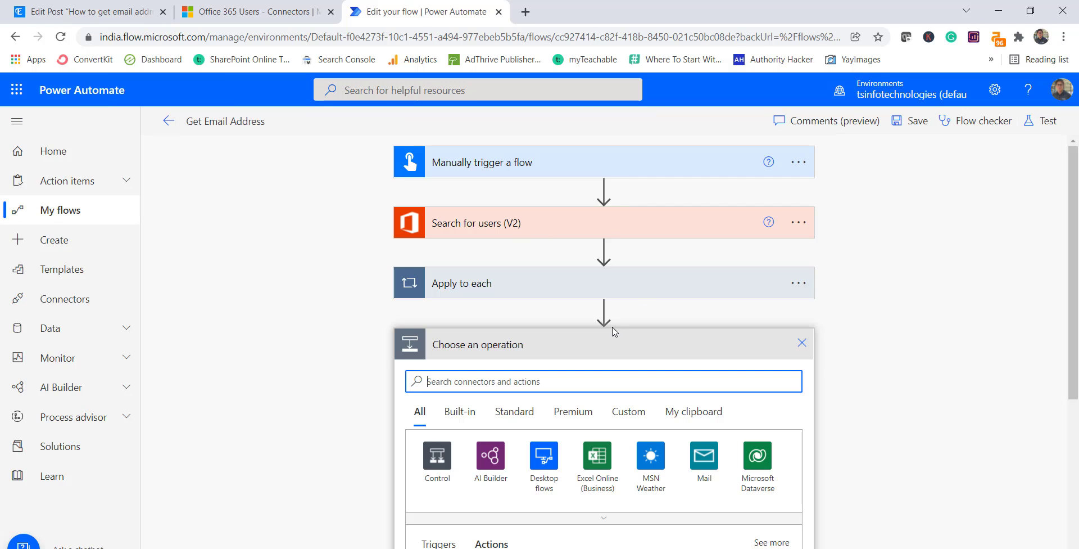
scroll(821, 362, "down", 3)
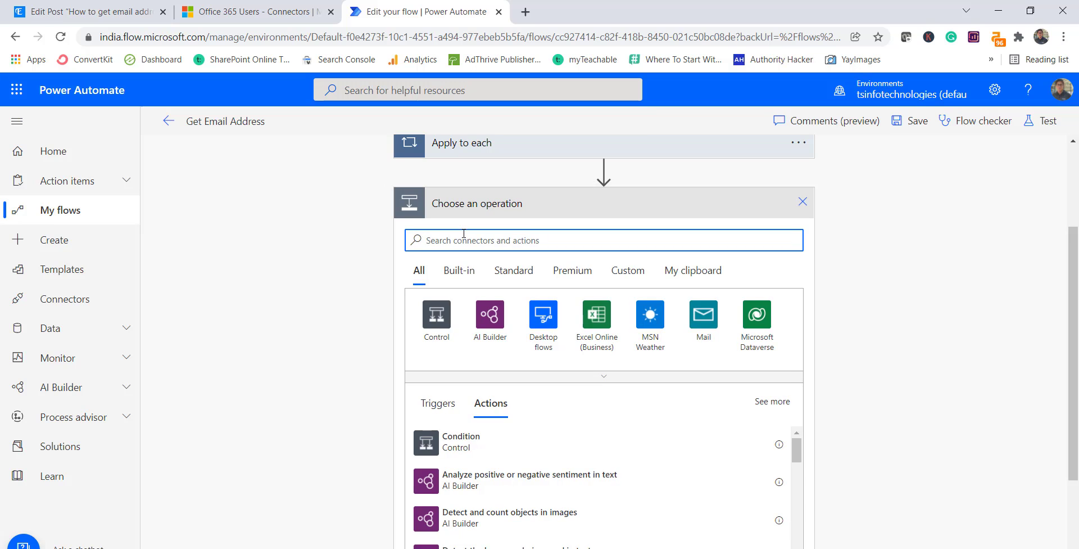
type("get user")
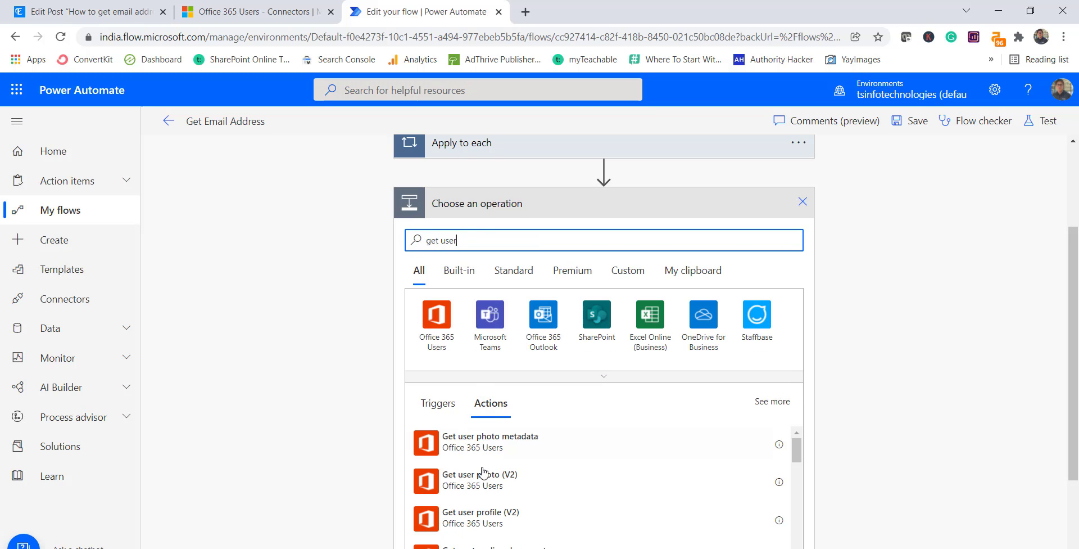
scroll(486, 467, "down", 1)
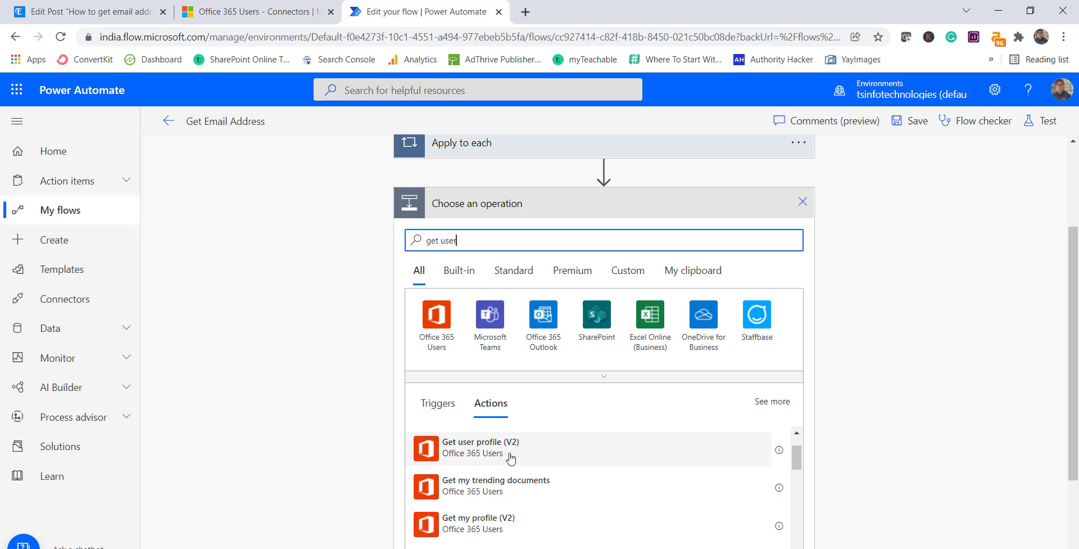
left_click(511, 458)
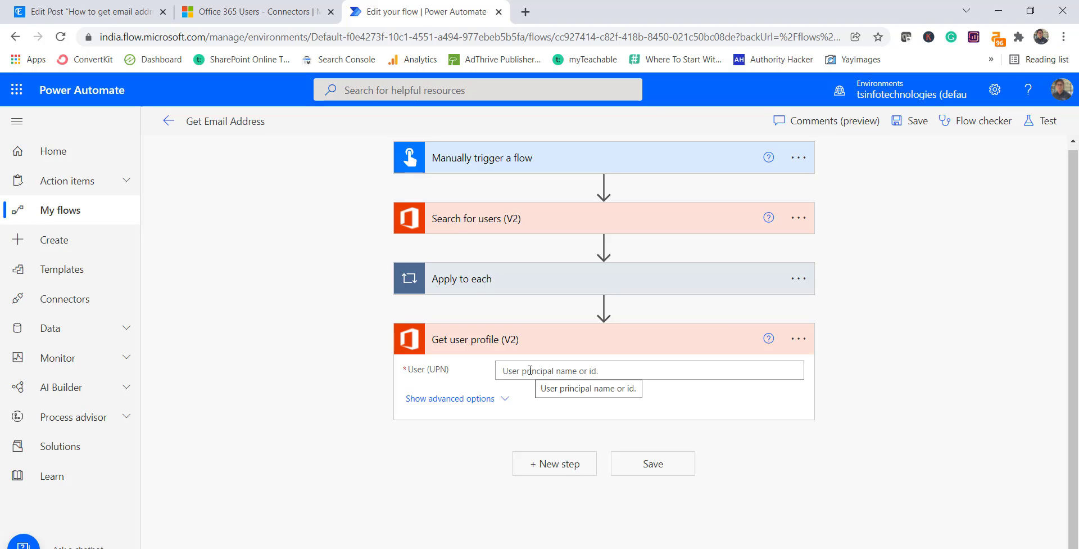
- Enter the user's principal name in User (UPN) for Get user profile (V2) and save the flow
left_click(530, 371)
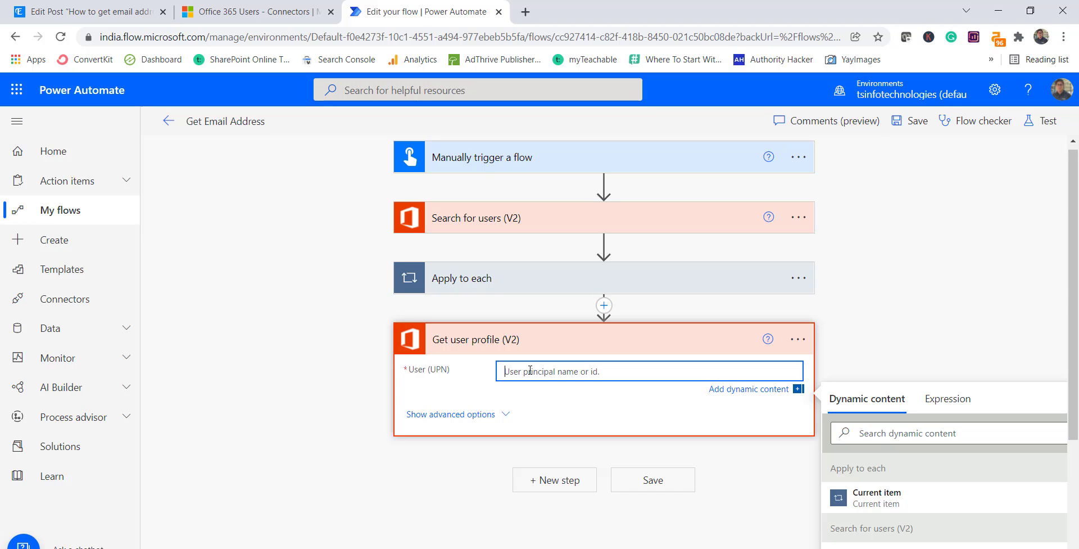
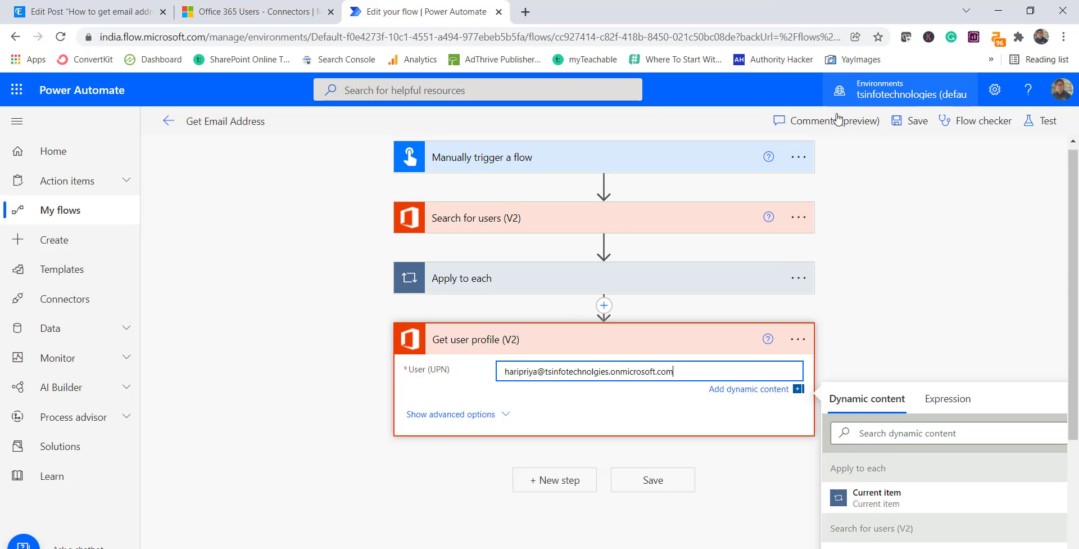
left_click(880, 304)
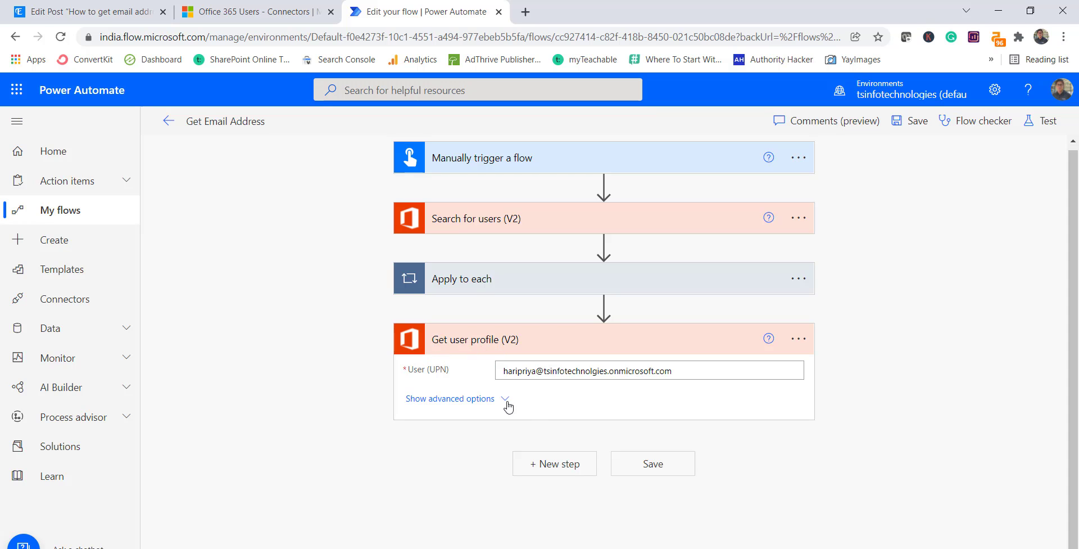
left_click(909, 123)
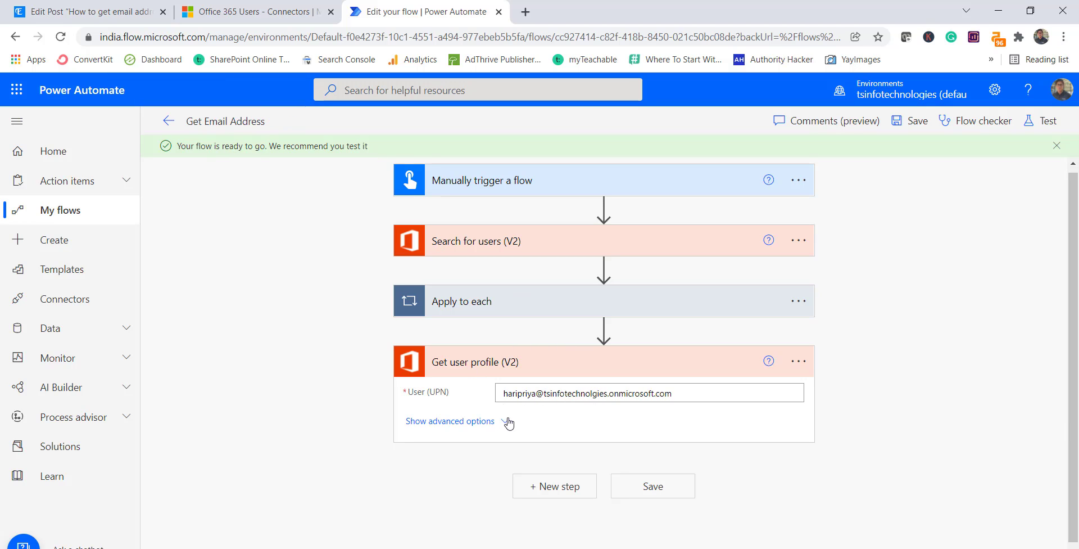
- Run the flow manually and open the newest run's details from the 28-day run history
left_click(168, 120)
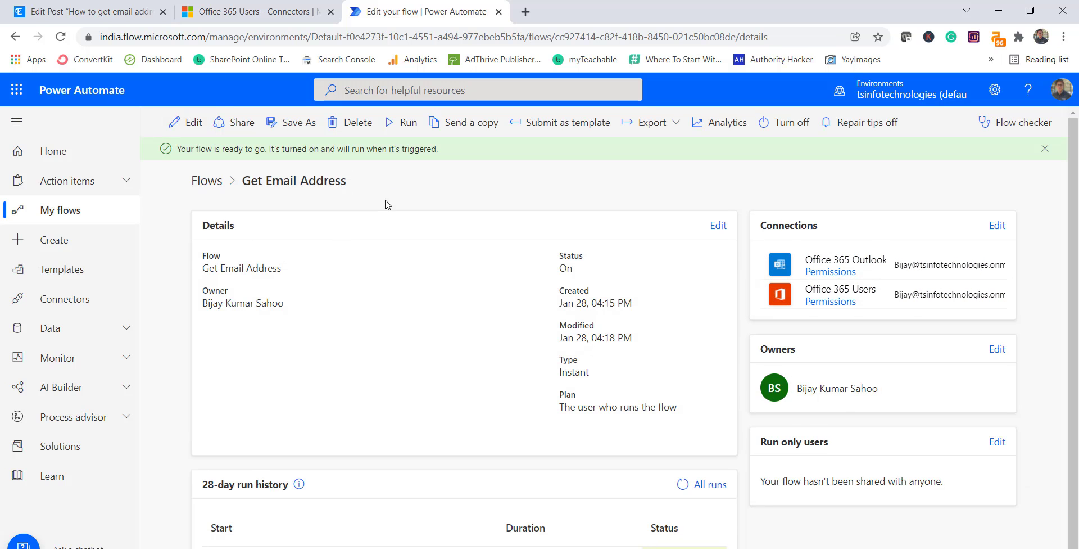
left_click(402, 124)
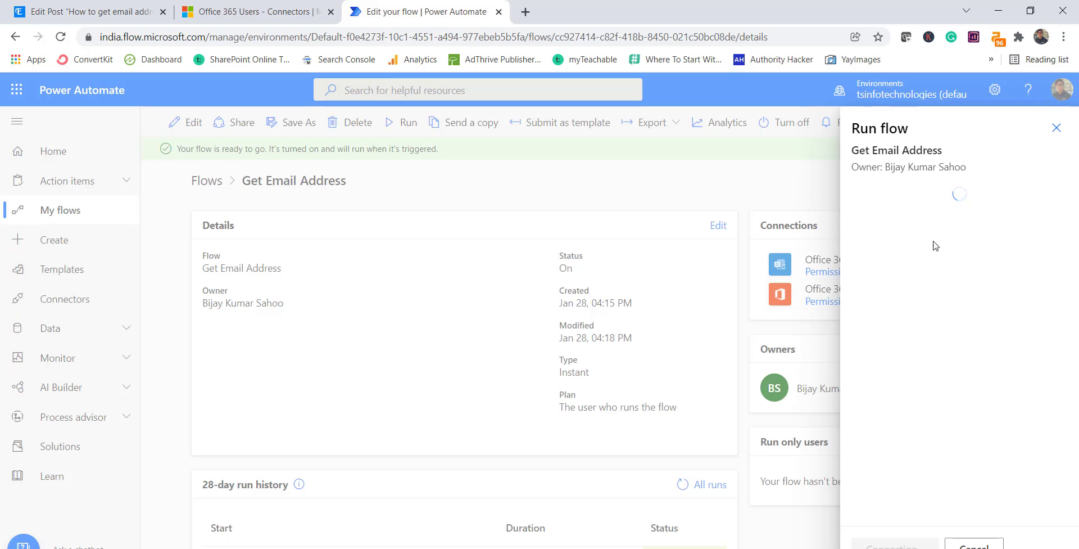
left_click(886, 544)
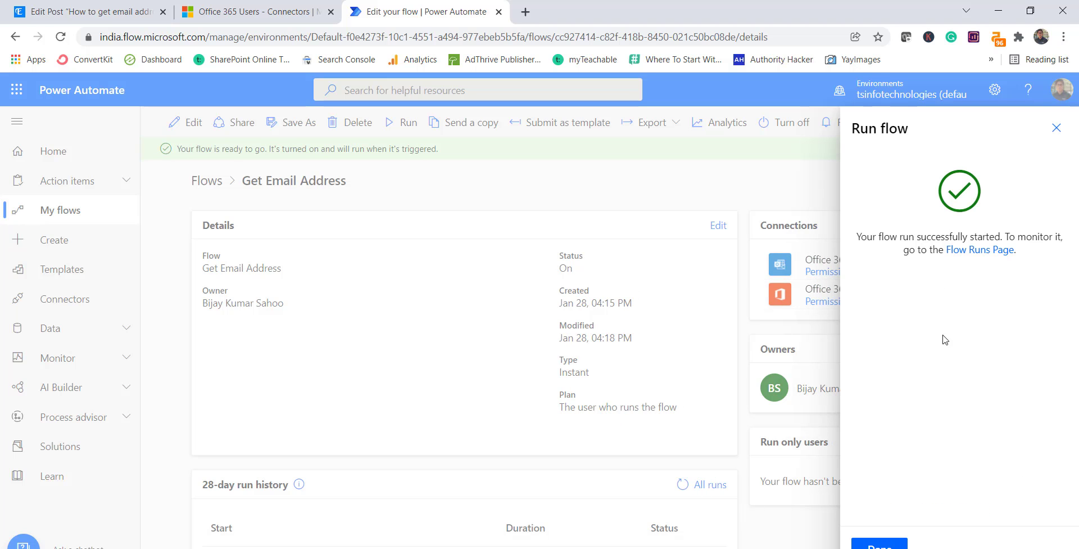
left_click(883, 545)
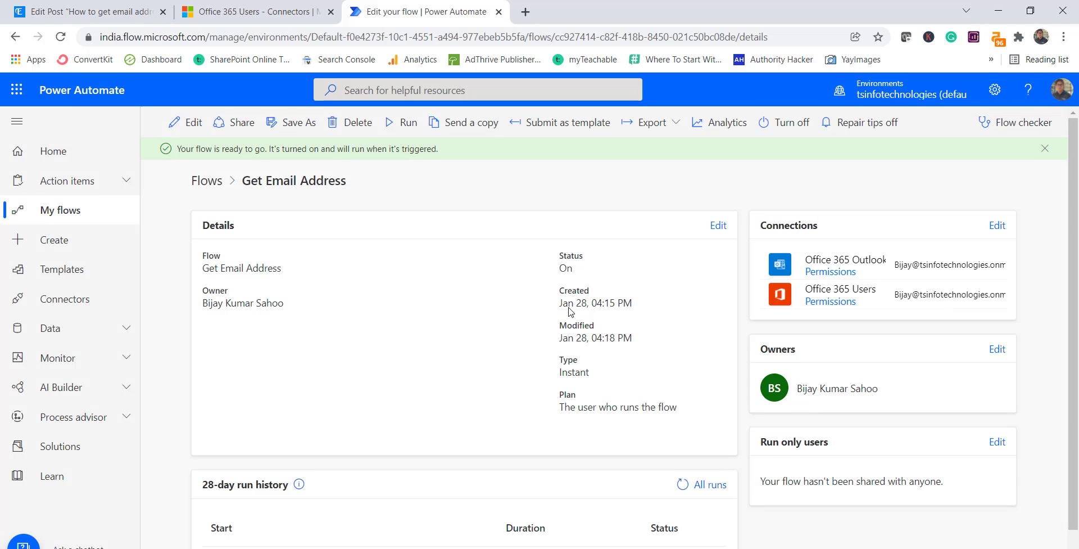
scroll(619, 427, "down", 1)
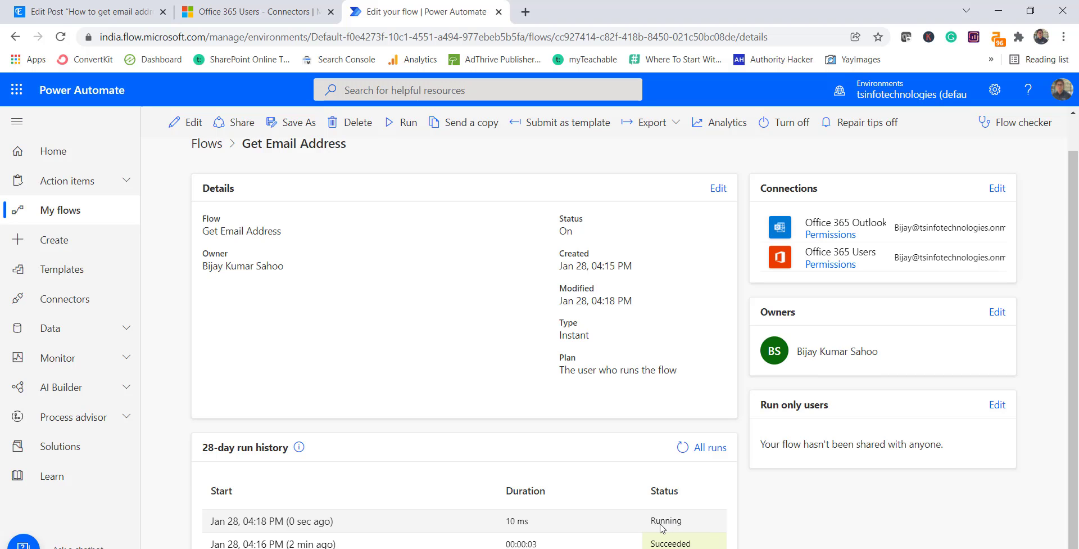
left_click(319, 522)
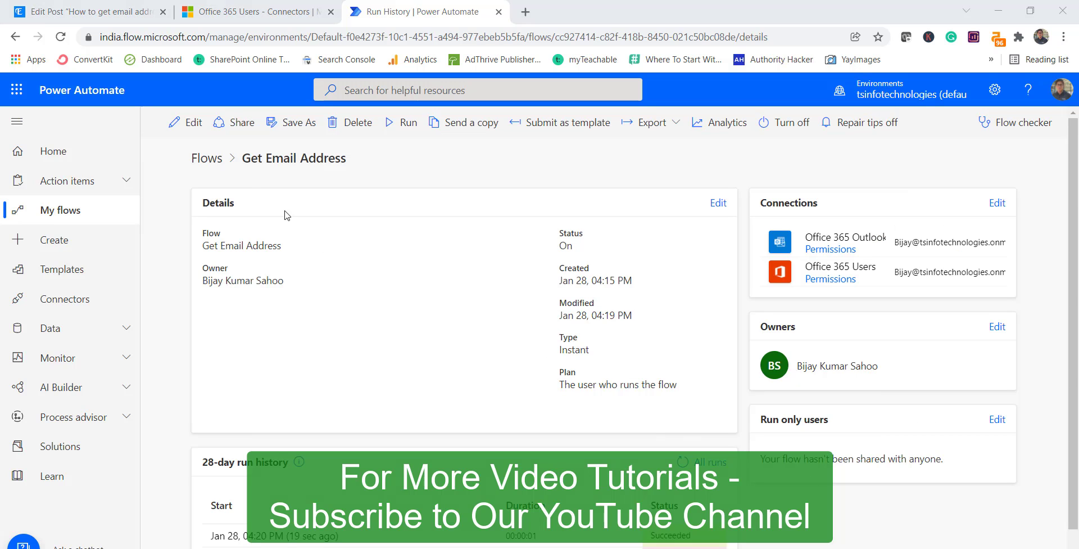
scroll(406, 392, "down", 1)
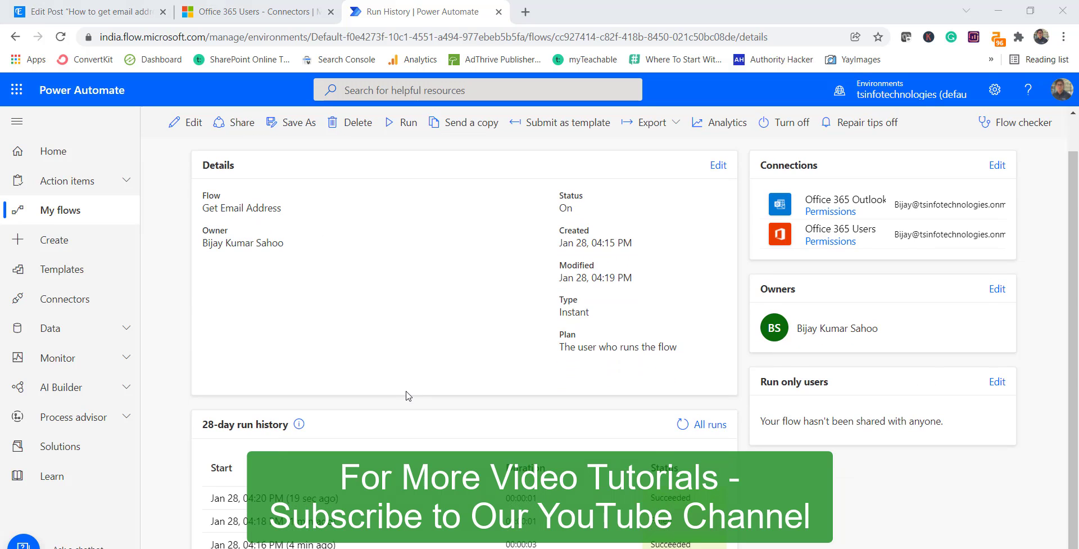
scroll(406, 392, "up", 1)
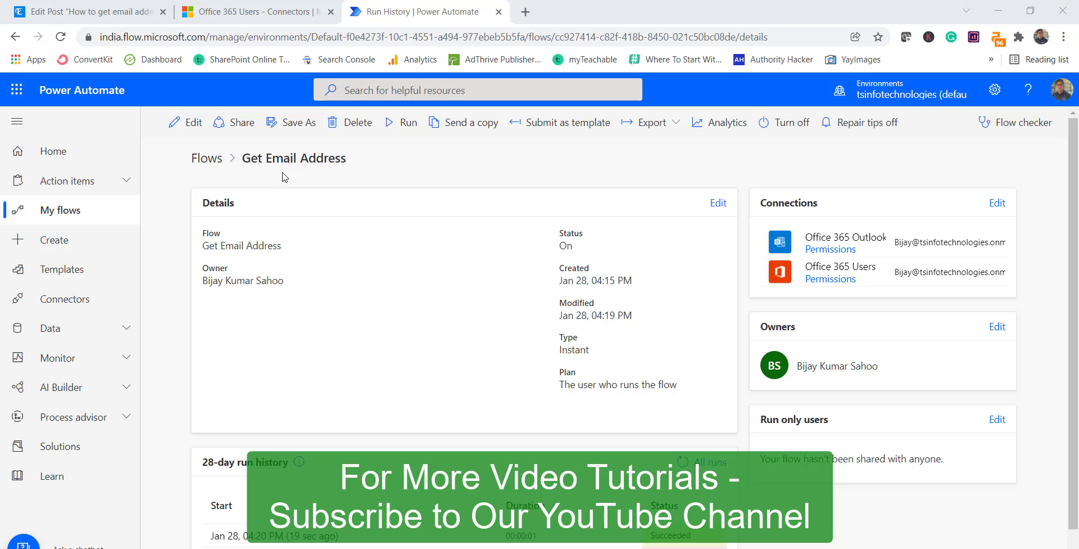
- Check the user set in the Get user profile (V2) step in the editor
left_click(182, 121)
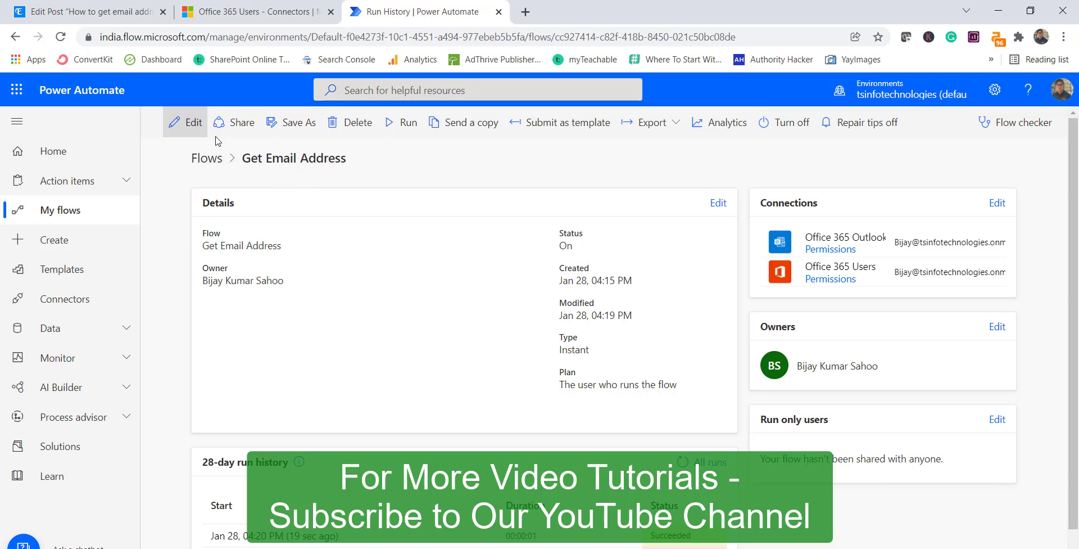
left_click(509, 350)
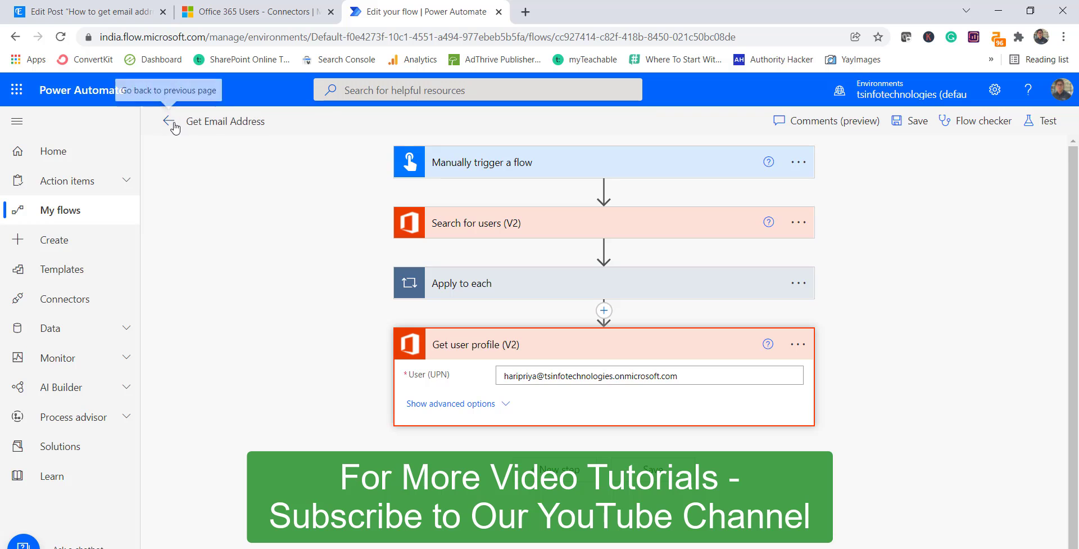
left_click(169, 121)
- Run the Get Email Address flow again and scroll to the 28-day run history
left_click(417, 138)
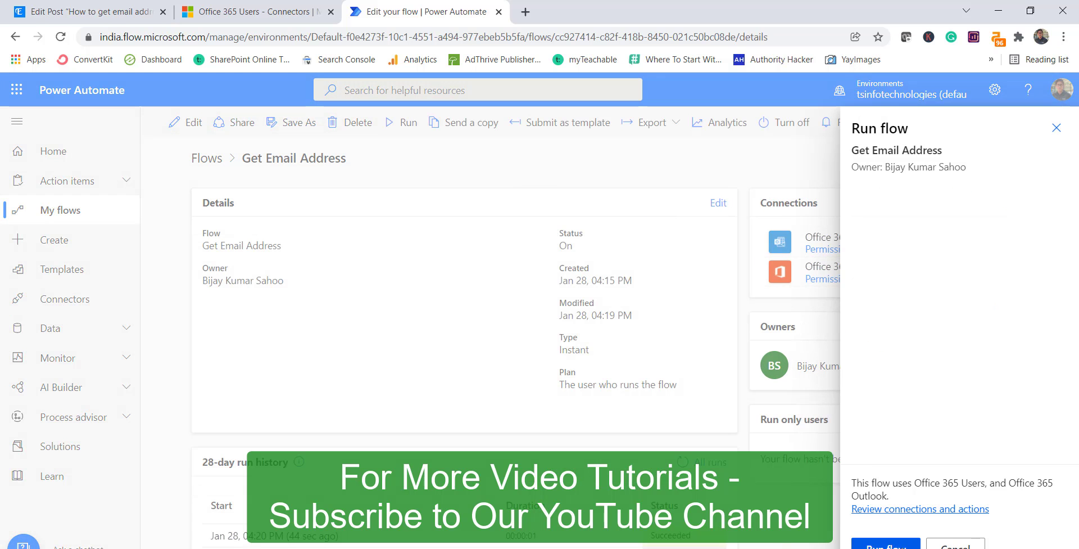
left_click(886, 544)
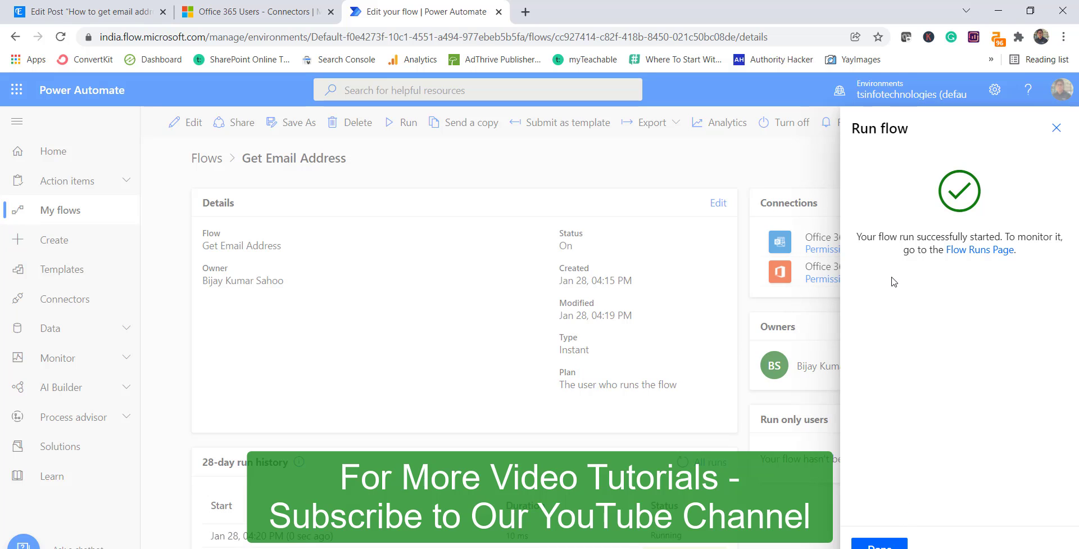
left_click(880, 544)
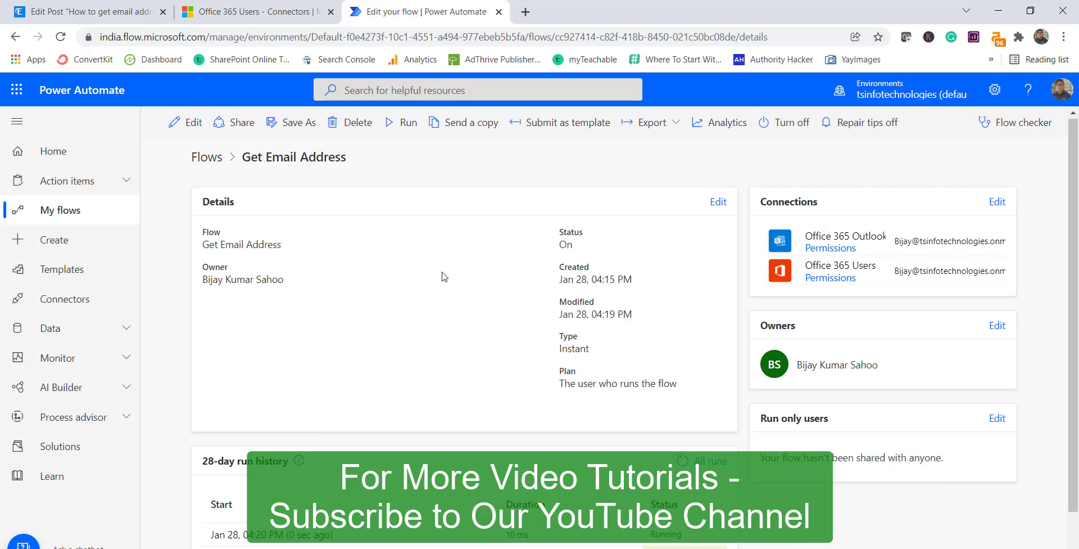
scroll(444, 276, "down", 1)
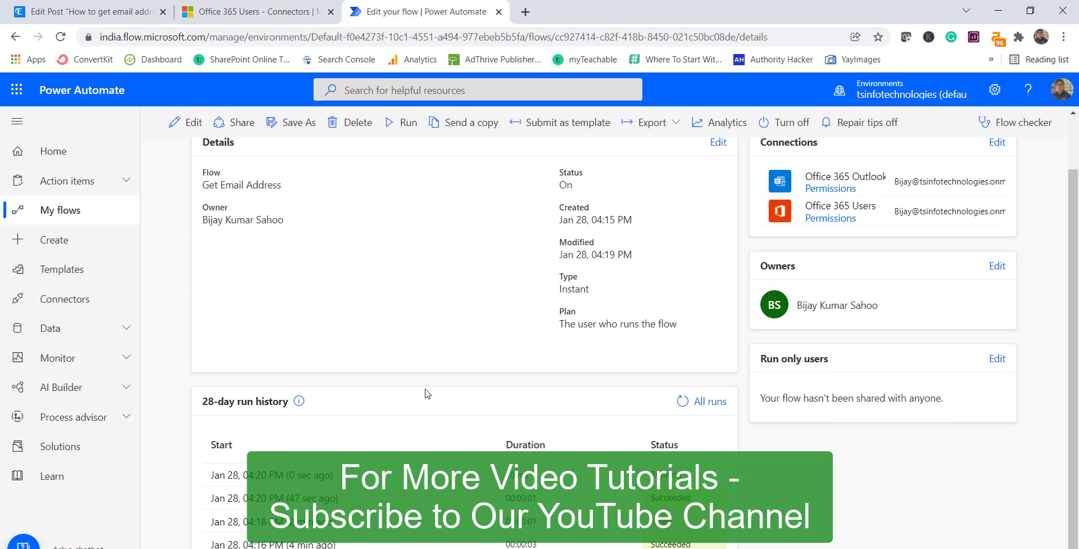
- Open the latest run, expand Get user profile (V2), and highlight the Display Name output
left_click(297, 482)
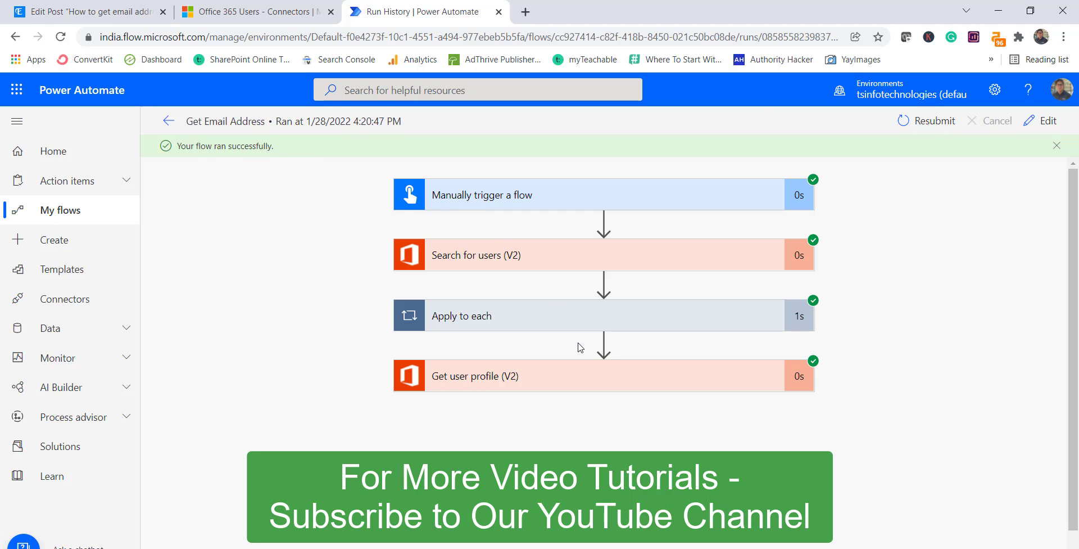
left_click(585, 375)
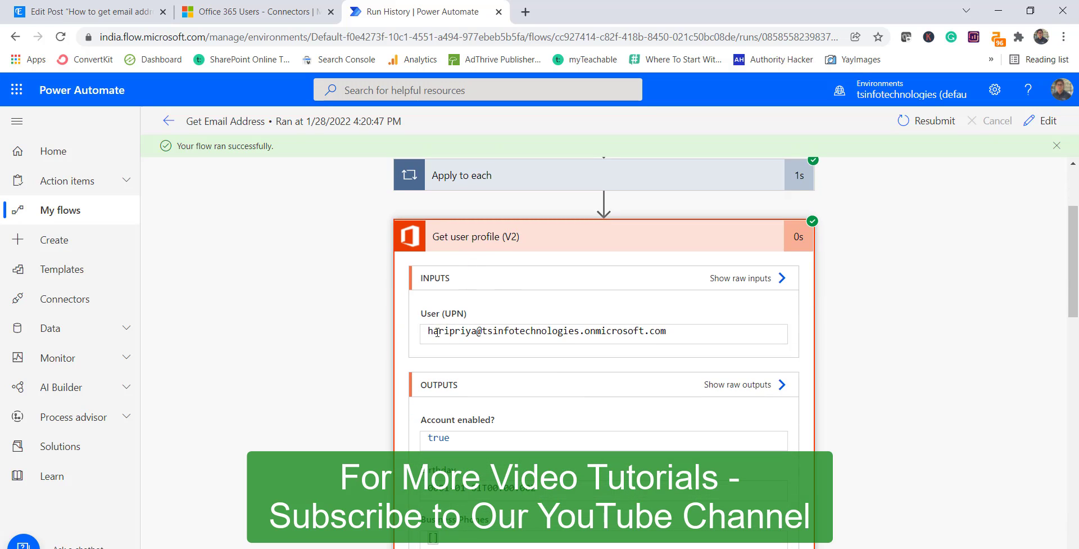
scroll(624, 408, "down", 5)
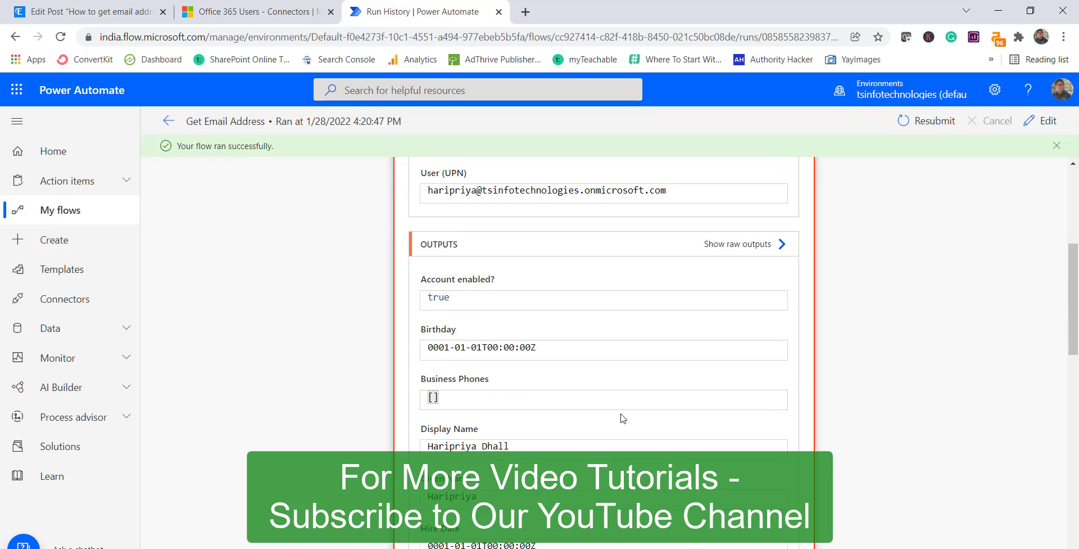
scroll(611, 402, "up", 1)
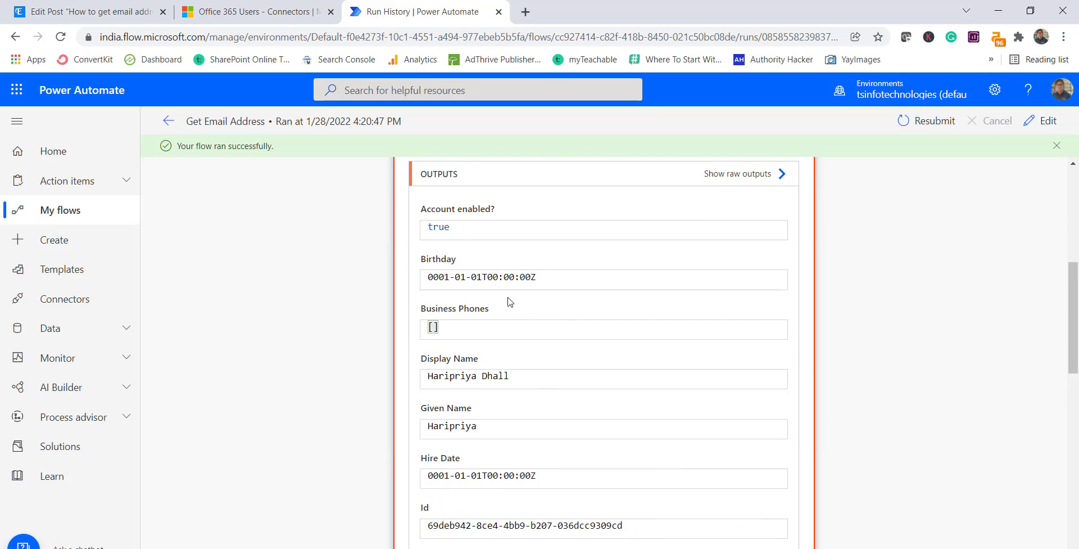
scroll(548, 395, "down", 2)
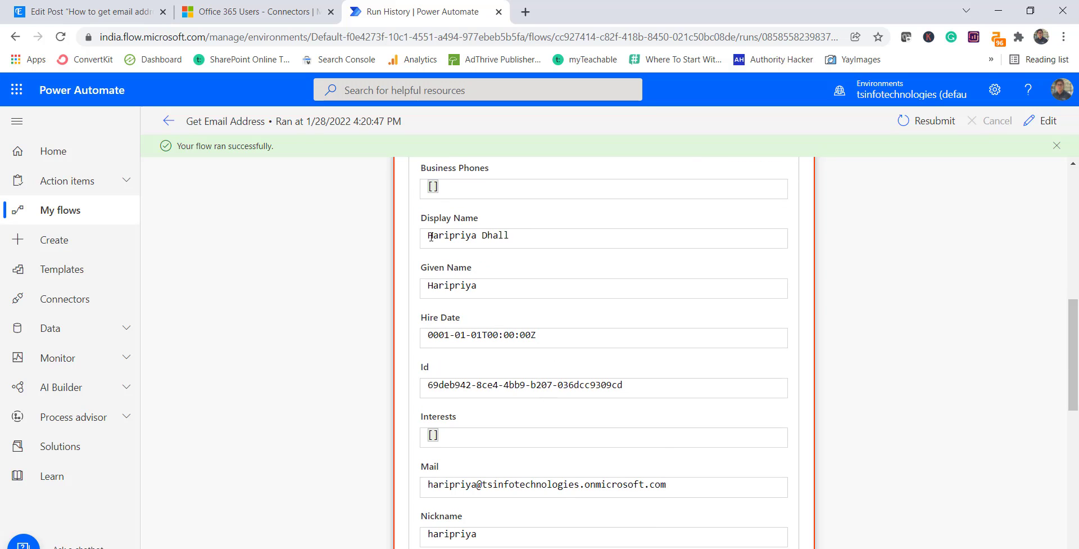
left_click_drag(429, 235, 510, 235)
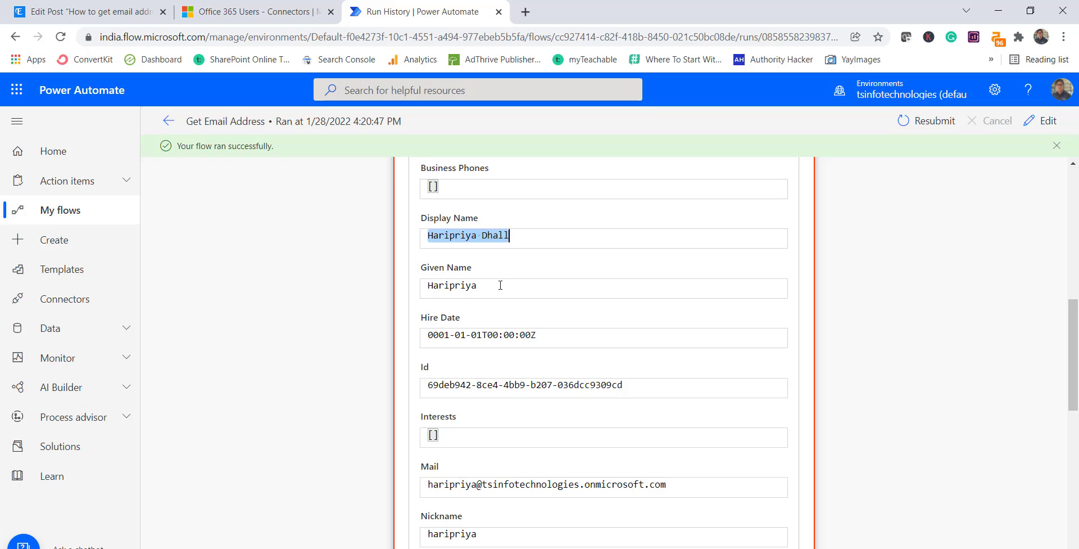
- Browse the remaining profile outputs, highlight Hire Date, and advance to the subscribe slide
scroll(518, 377, "down", 3)
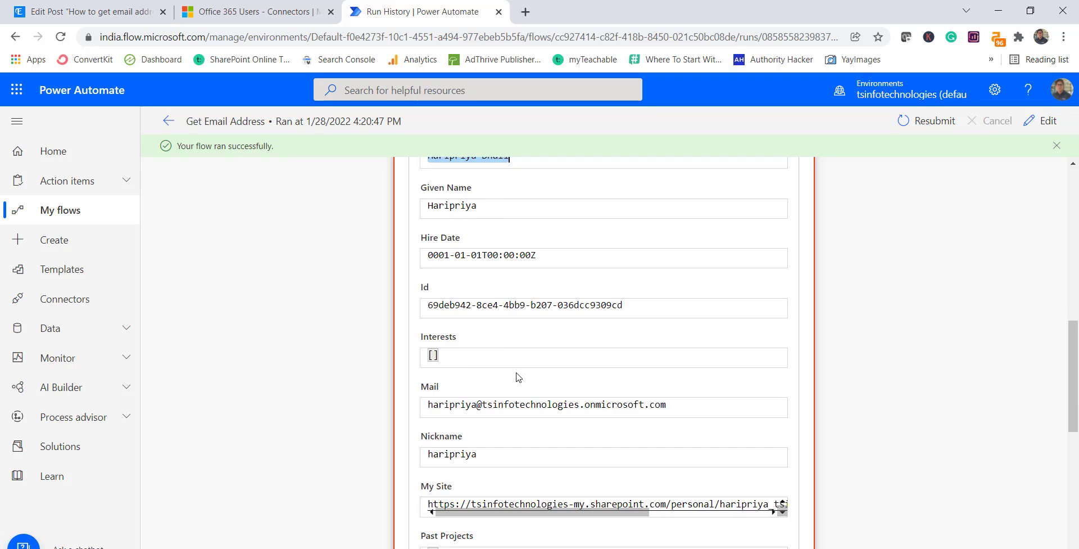
scroll(515, 365, "down", 2)
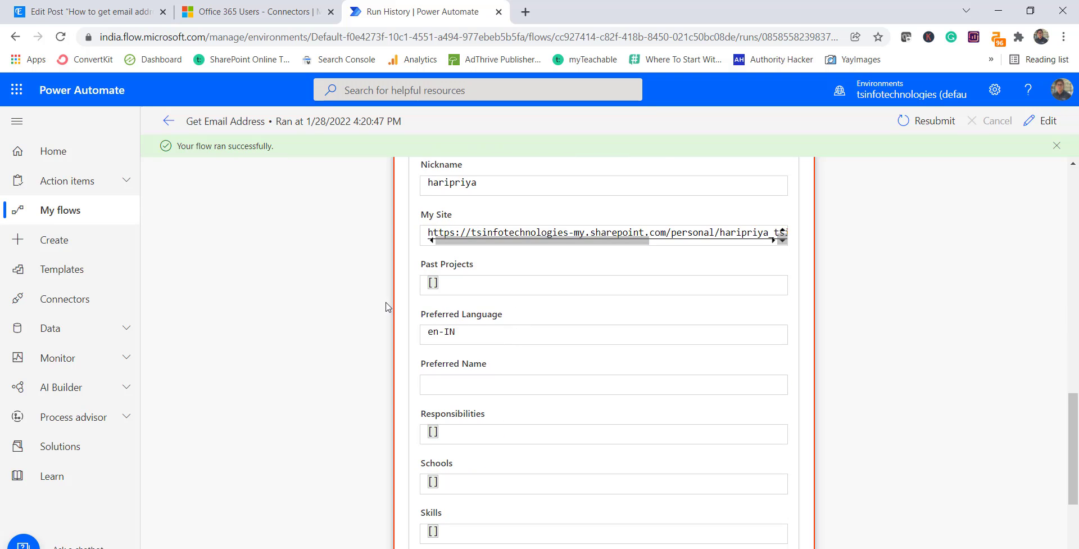
scroll(379, 305, "up", 3)
scroll(376, 304, "up", 7)
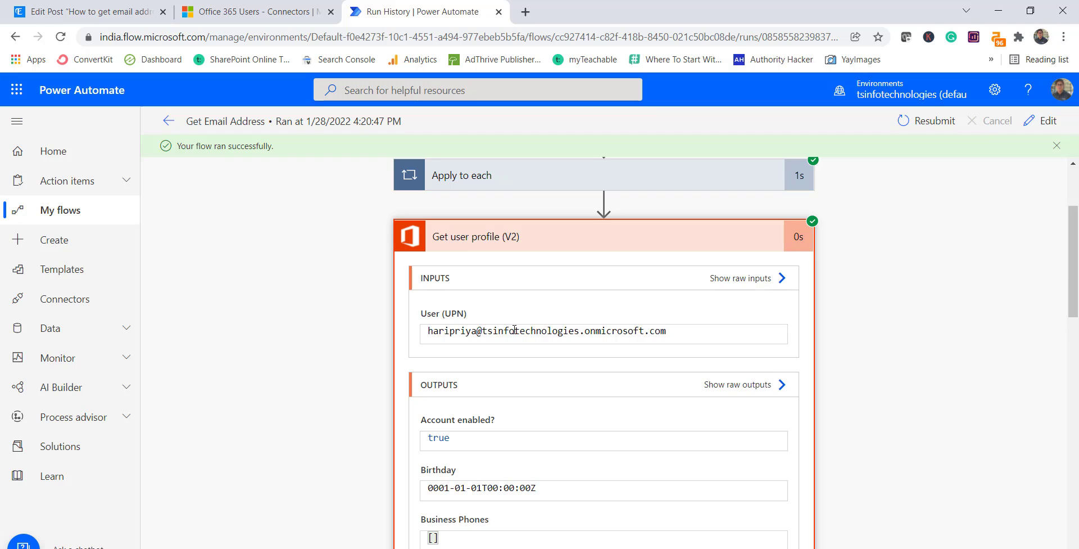
scroll(654, 421, "down", 5)
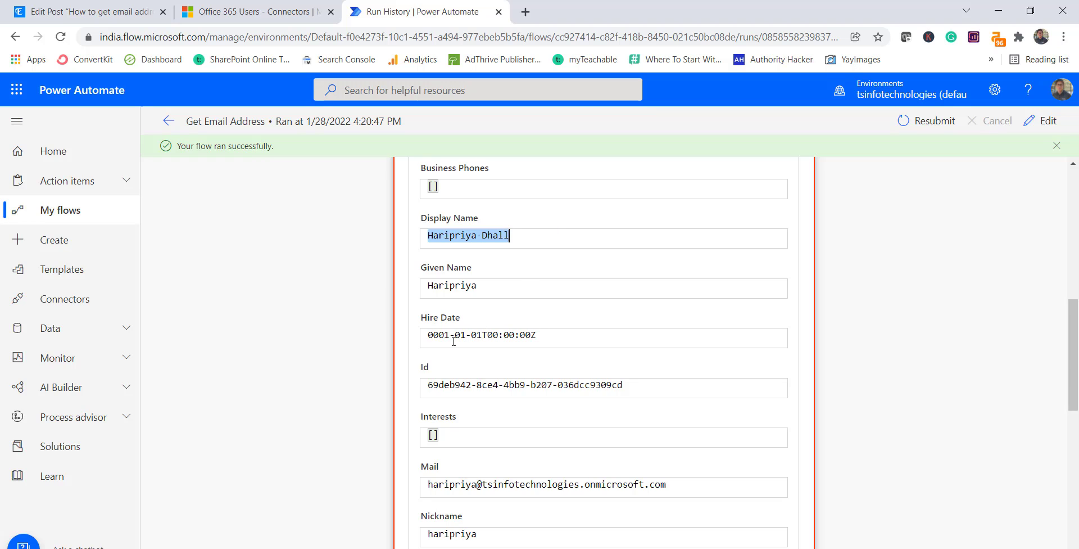
left_click_drag(539, 334, 428, 335)
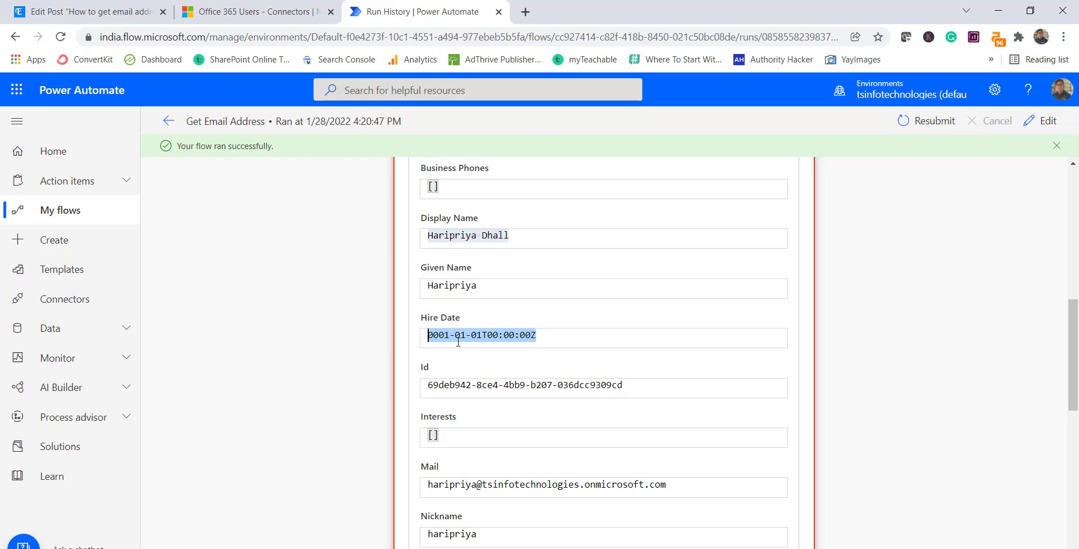
scroll(459, 300, "down", 3)
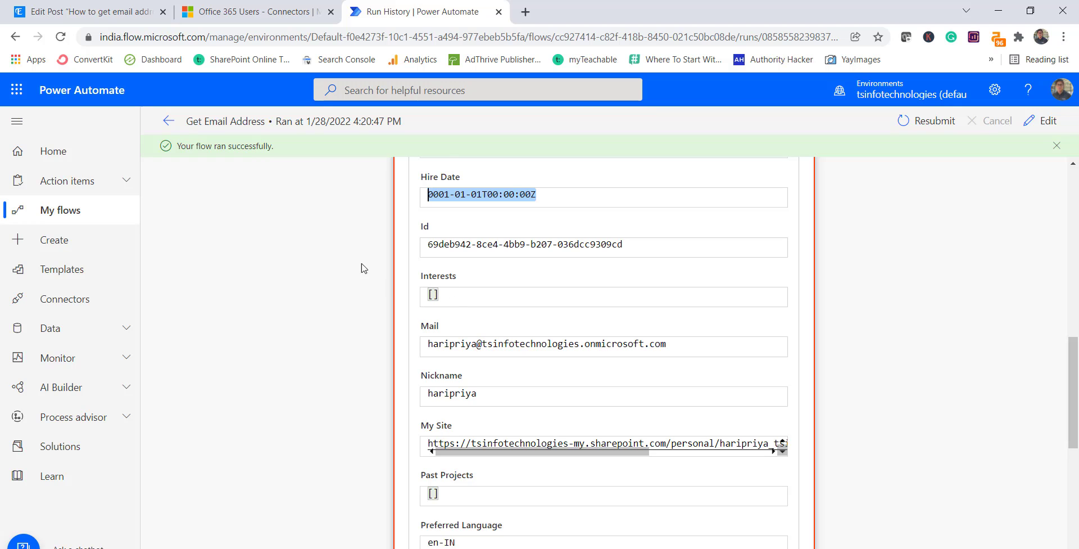
scroll(544, 357, "up", 4)
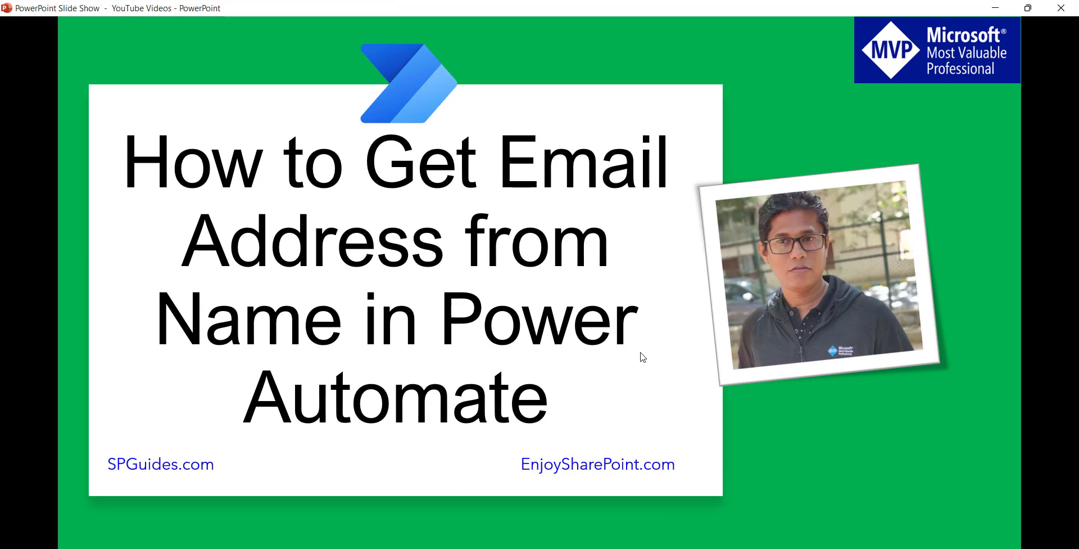
left_click(641, 353)
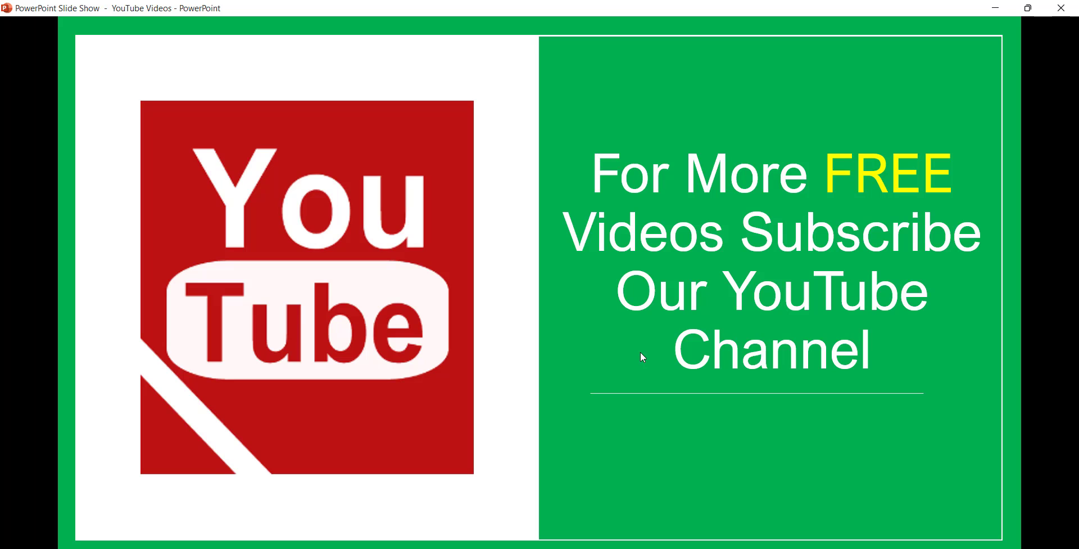